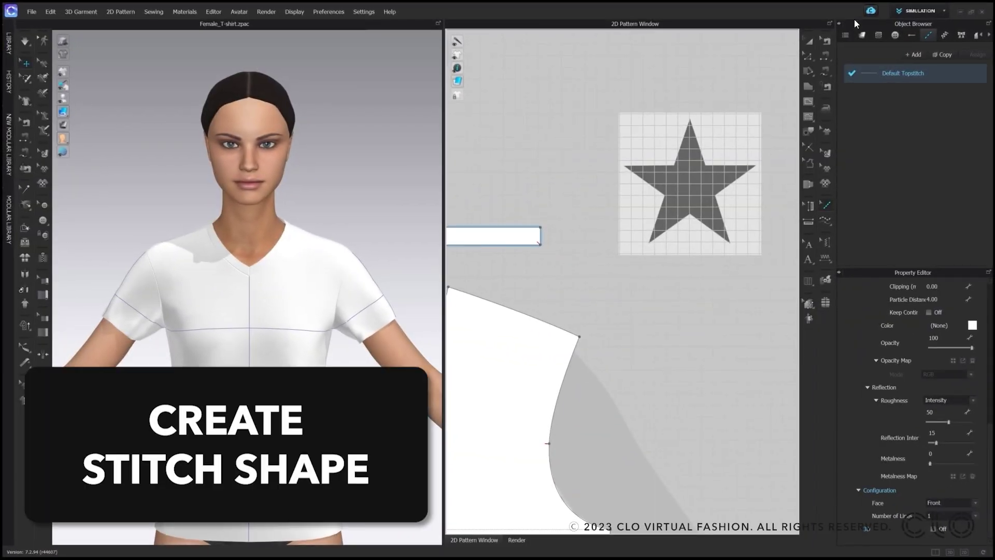
# Show the fabric list and zoom the 2D view in on the star reference image
pyautogui.click(861, 35)
pyautogui.scroll(-5, 653, 271)
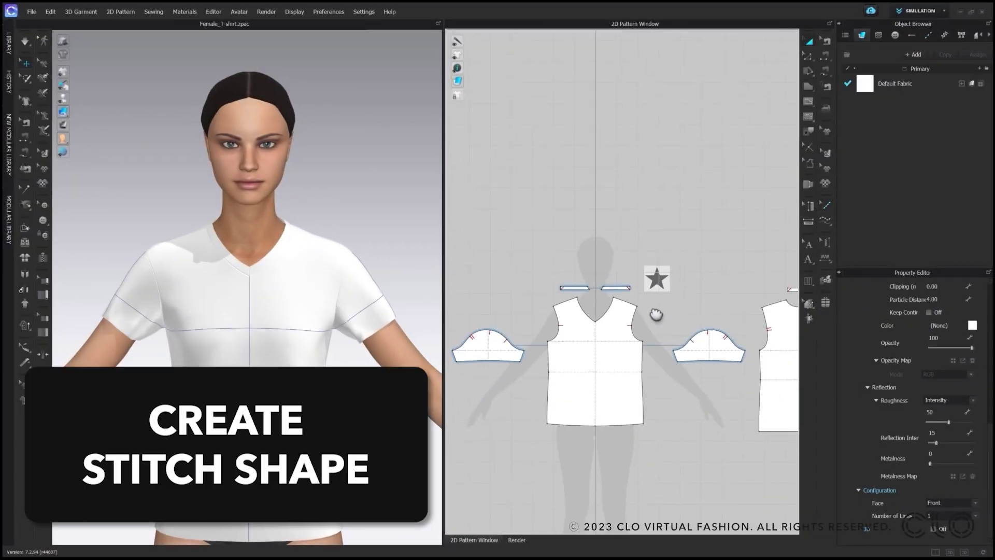
pyautogui.moveTo(656, 315); pyautogui.dragTo(643, 296, button='middle')
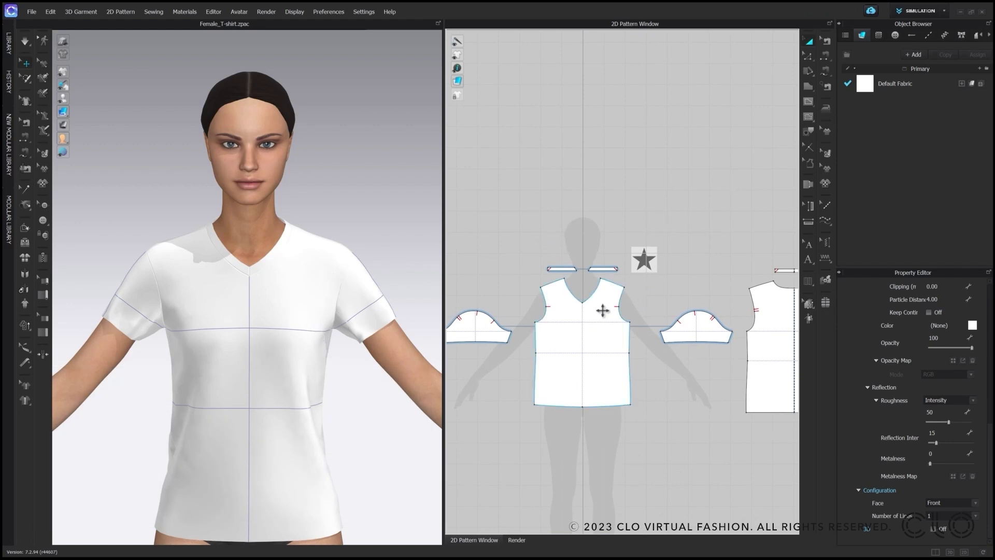
pyautogui.scroll(5, 602, 309)
pyautogui.moveTo(605, 307); pyautogui.dragTo(558, 378, button='middle')
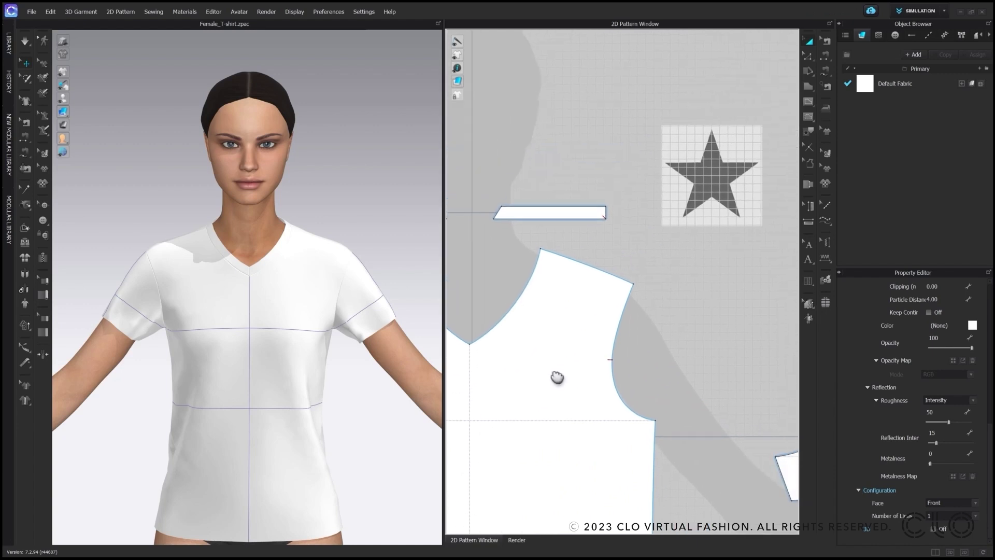
pyautogui.scroll(3, 725, 211)
pyautogui.moveTo(725, 212); pyautogui.dragTo(684, 271, button='middle')
pyautogui.scroll(1, 684, 271)
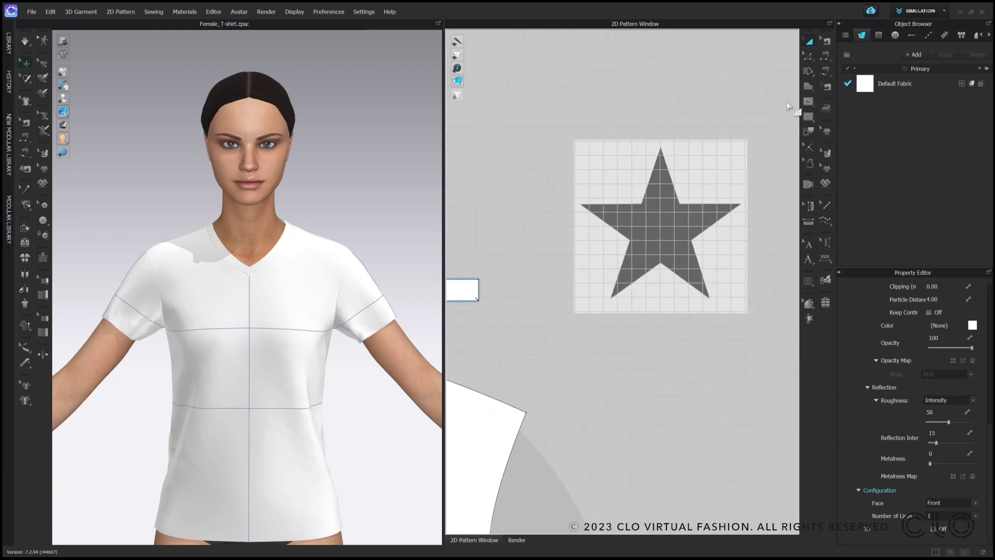
# Trace half of the star as a polygon pattern over the reference image
pyautogui.click(812, 81)
pyautogui.click(659, 147)
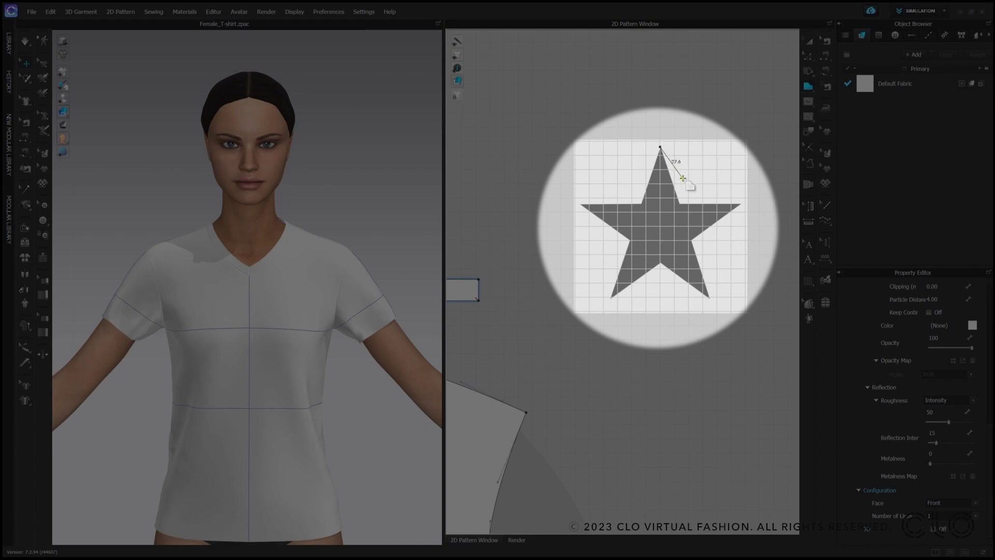
pyautogui.click(679, 203)
pyautogui.click(741, 203)
pyautogui.click(690, 239)
pyautogui.click(709, 298)
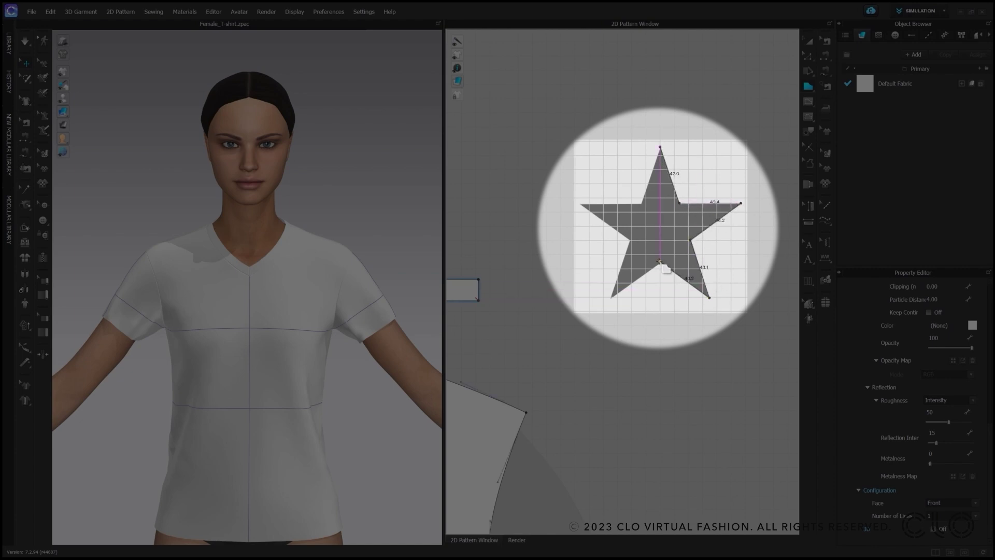
pyautogui.click(661, 264)
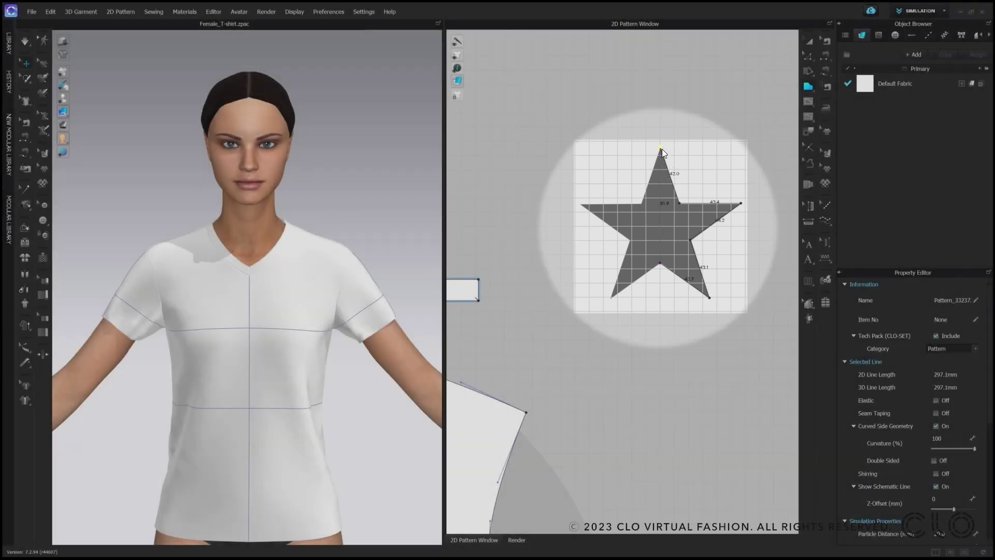
pyautogui.click(660, 147)
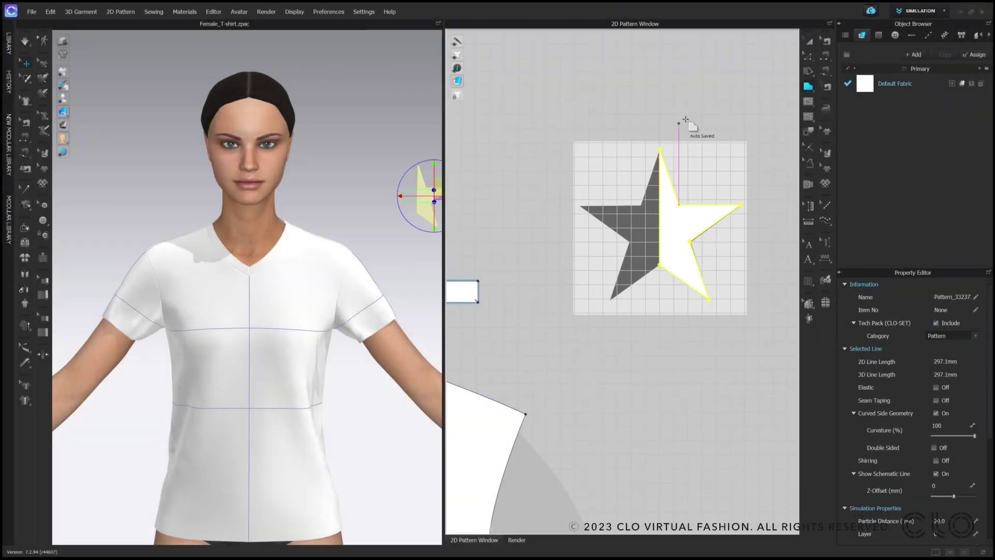
# Unfold the half star along its centre edge into a full star
pyautogui.click(808, 56)
pyautogui.rightClick(657, 207)
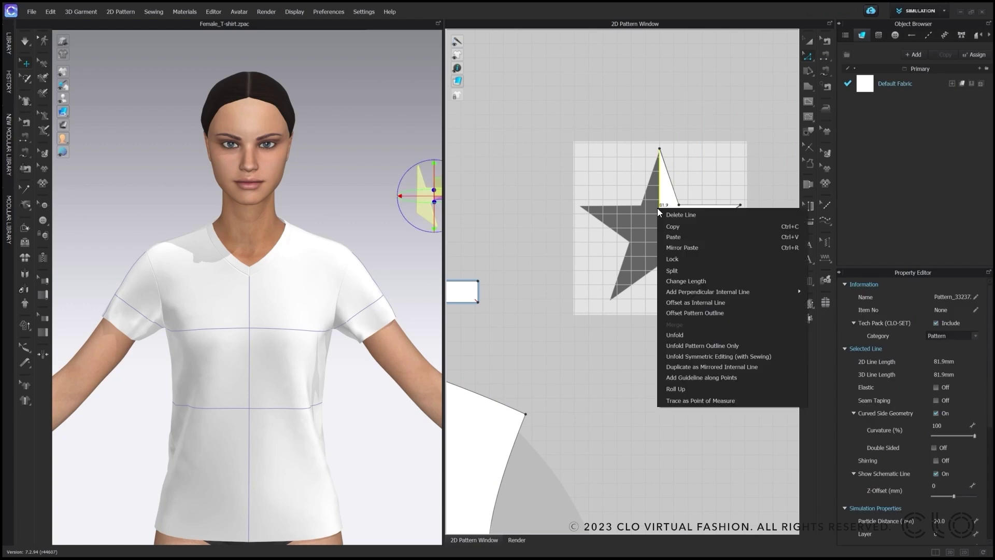
pyautogui.click(692, 335)
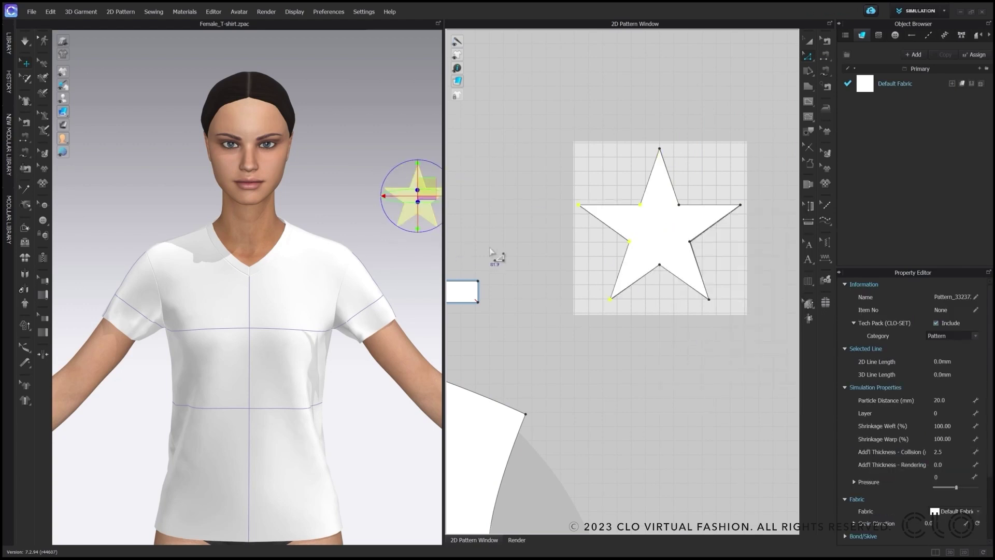
# Clone the star pattern as an internal shape
pyautogui.click(561, 283)
pyautogui.scroll(-3, 580, 306)
pyautogui.moveTo(596, 322); pyautogui.dragTo(674, 198, button='right')
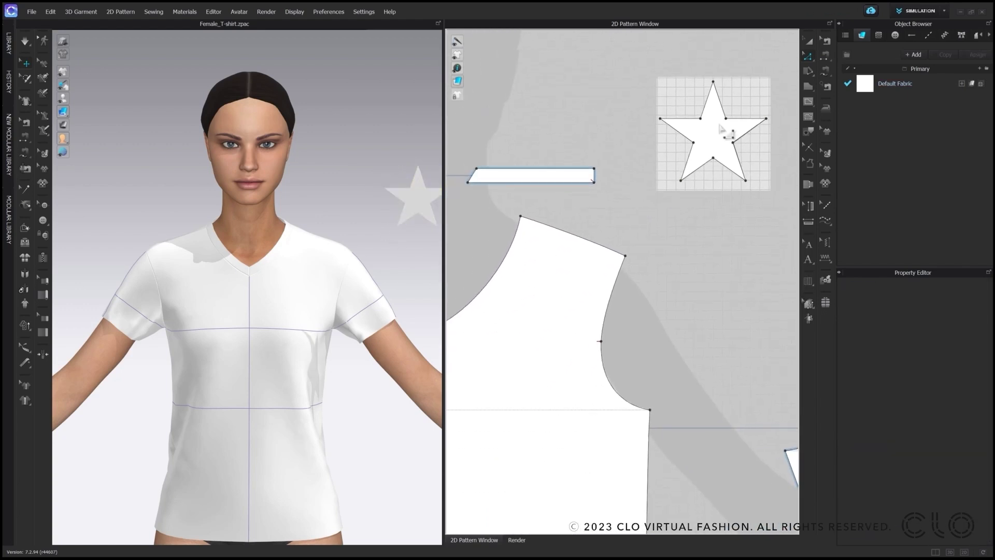
pyautogui.click(808, 42)
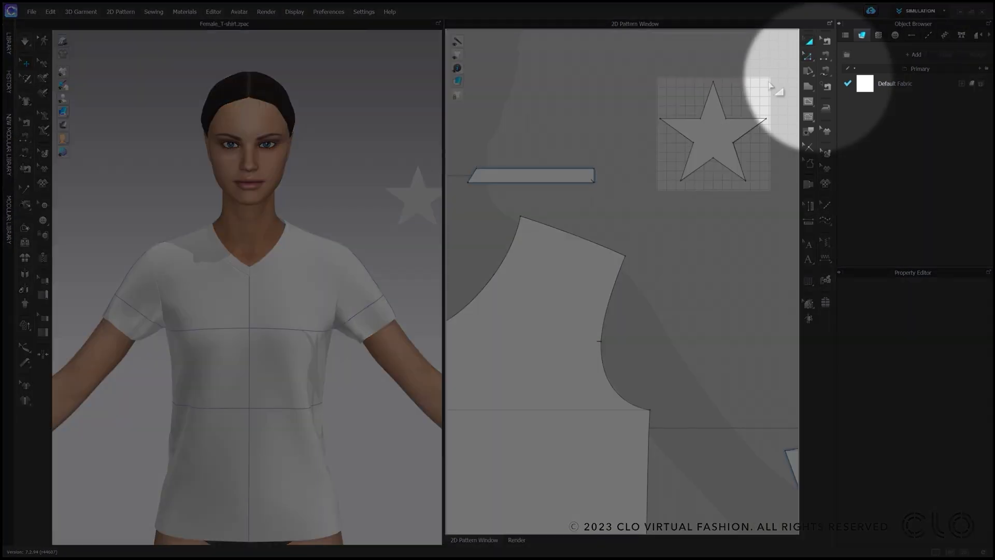
pyautogui.click(707, 138)
pyautogui.rightClick(706, 138)
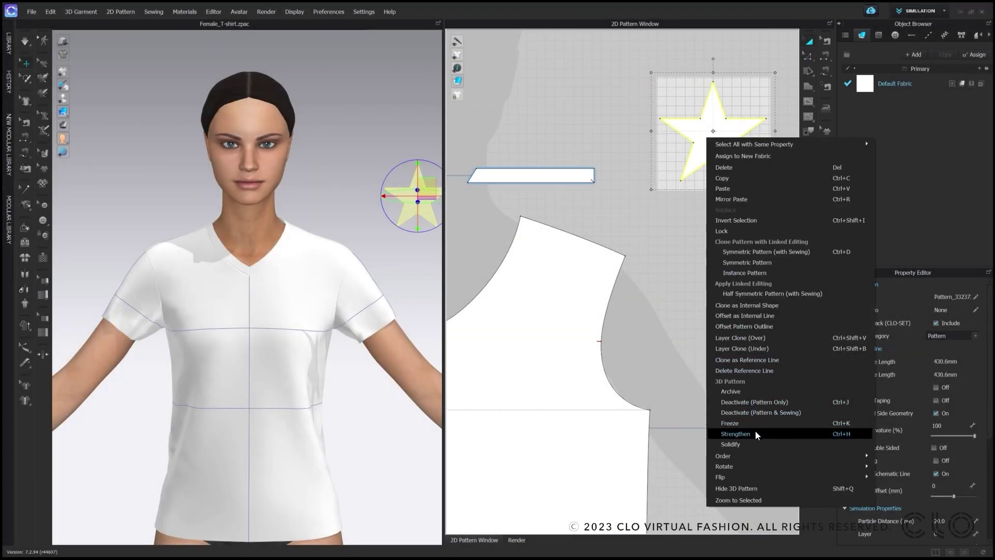
pyautogui.click(768, 305)
# Place the star internal shape on the front bodice's upper chest
pyautogui.scroll(3, 621, 356)
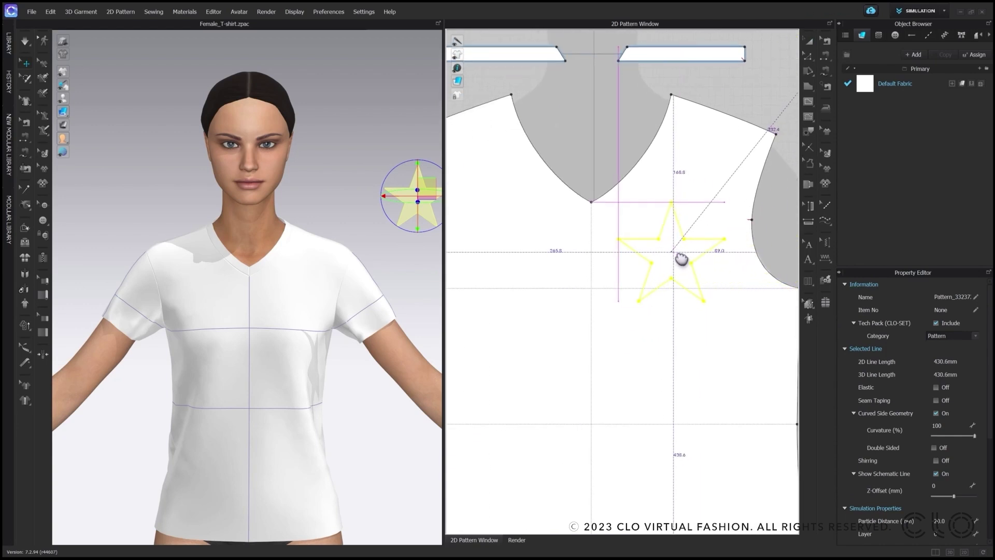
pyautogui.click(681, 245)
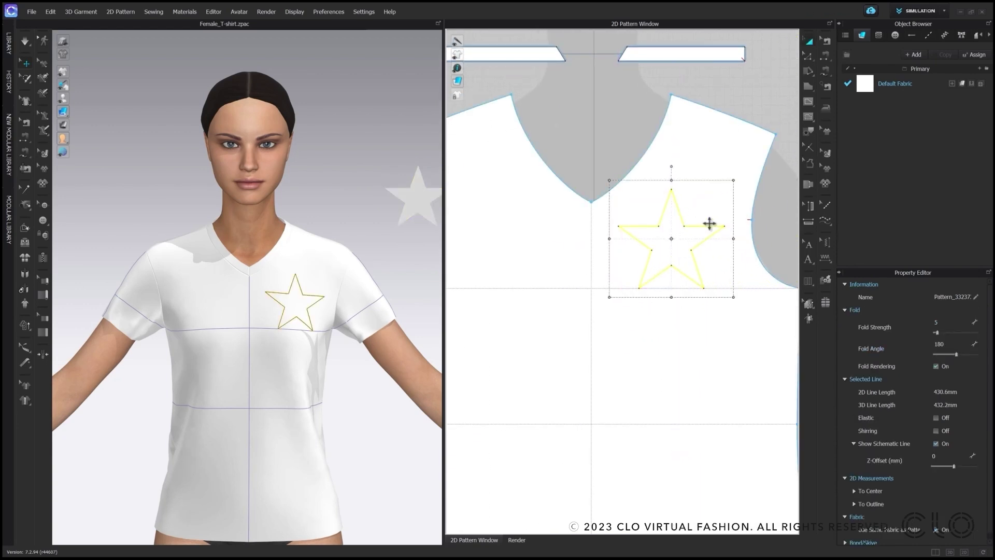
pyautogui.moveTo(709, 224)
pyautogui.mouseDown()
pyautogui.moveTo(691, 259)
pyautogui.moveTo(704, 218)
pyautogui.mouseUp()
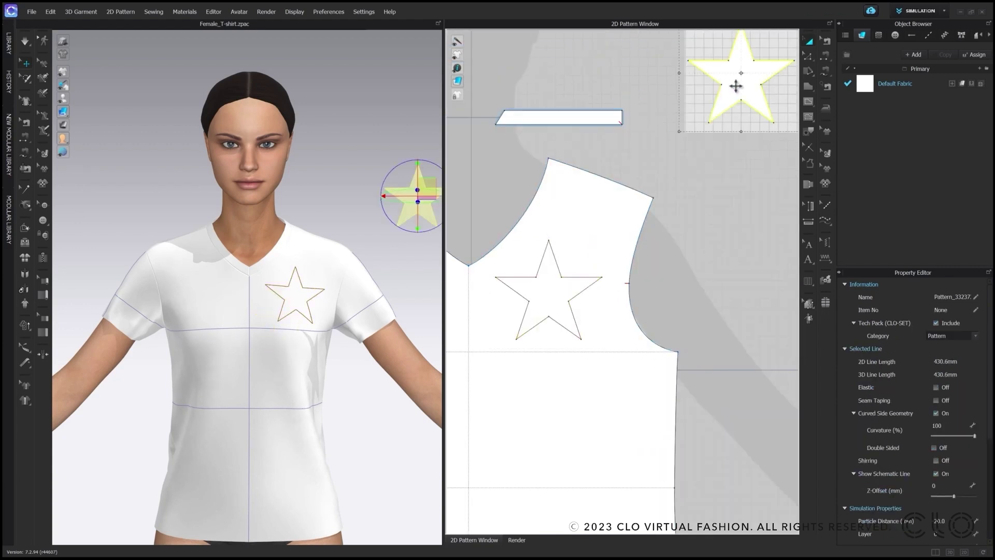
pyautogui.press('Escape')
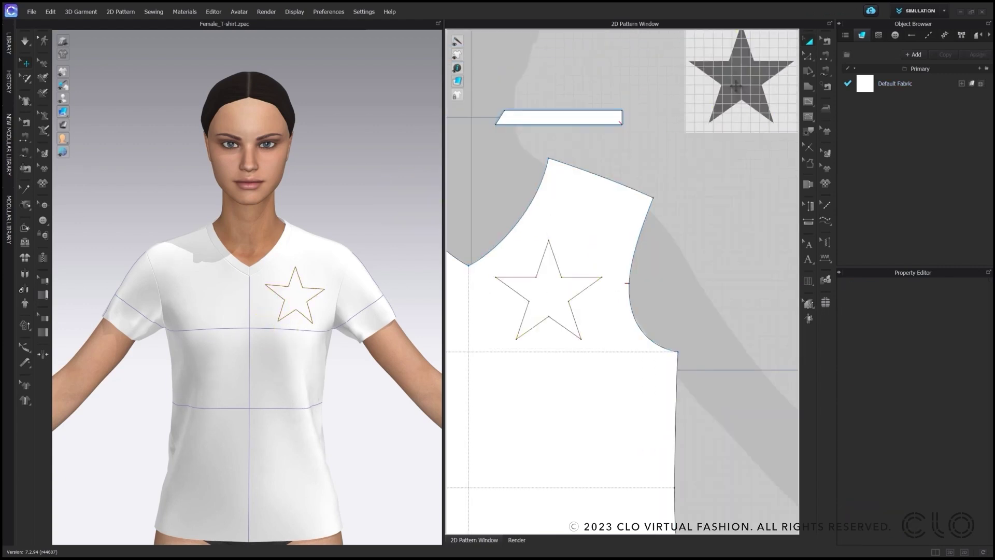
pyautogui.moveTo(658, 282); pyautogui.dragTo(706, 251, button='middle')
pyautogui.scroll(3, 544, 269)
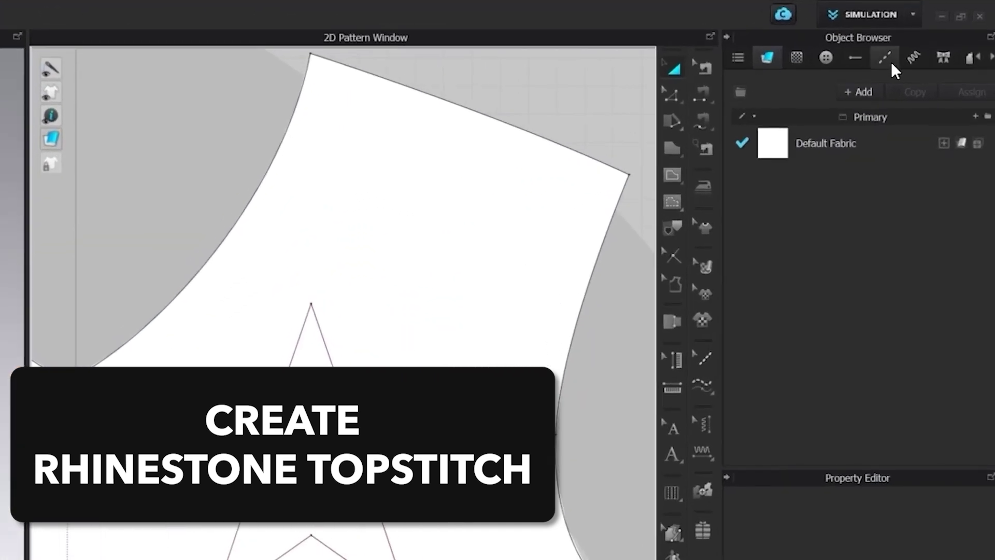
# Duplicate the Default Topstitch and rename the copy RS_1
pyautogui.click(885, 58)
pyautogui.click(925, 122)
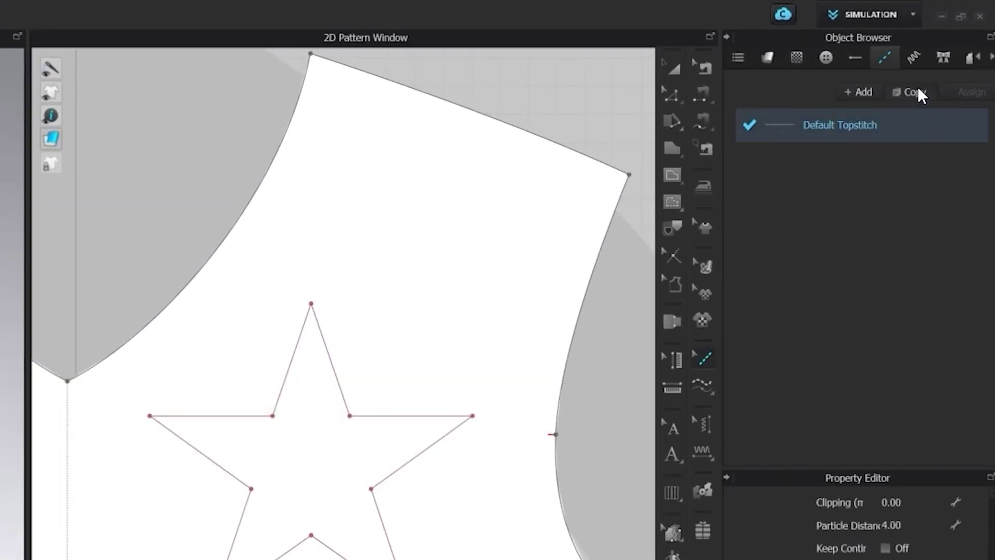
pyautogui.click(915, 92)
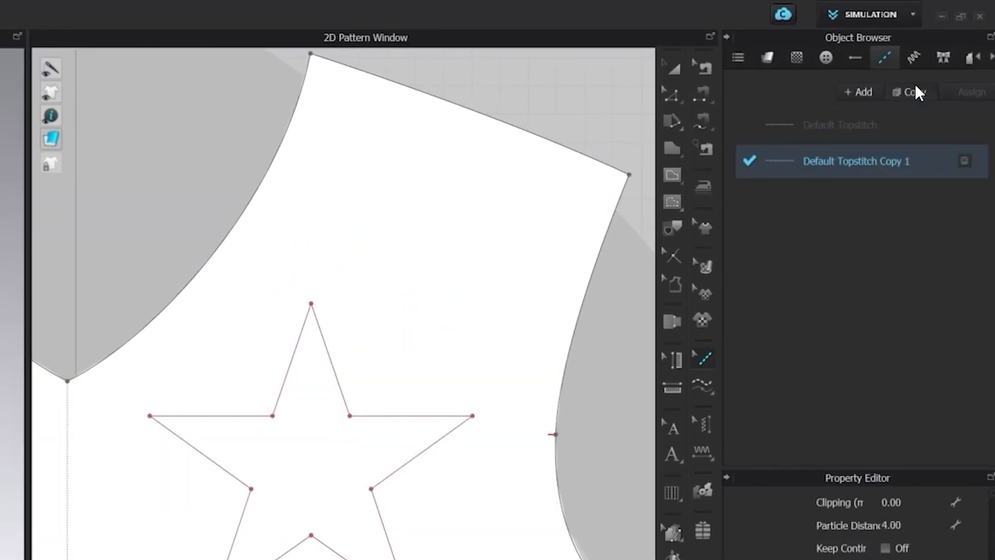
pyautogui.doubleClick(921, 161)
pyautogui.write('RS')
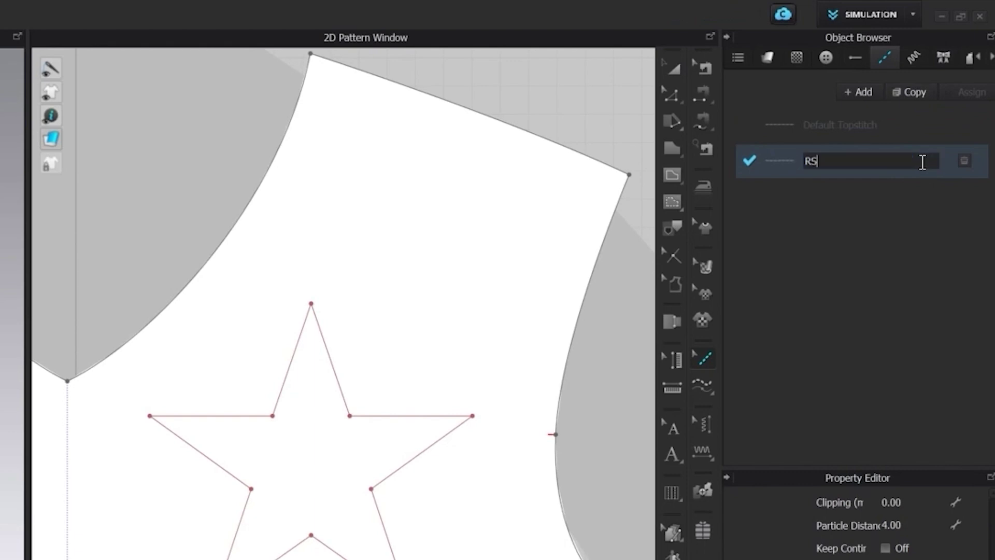
pyautogui.write('_1')
pyautogui.press('Return')
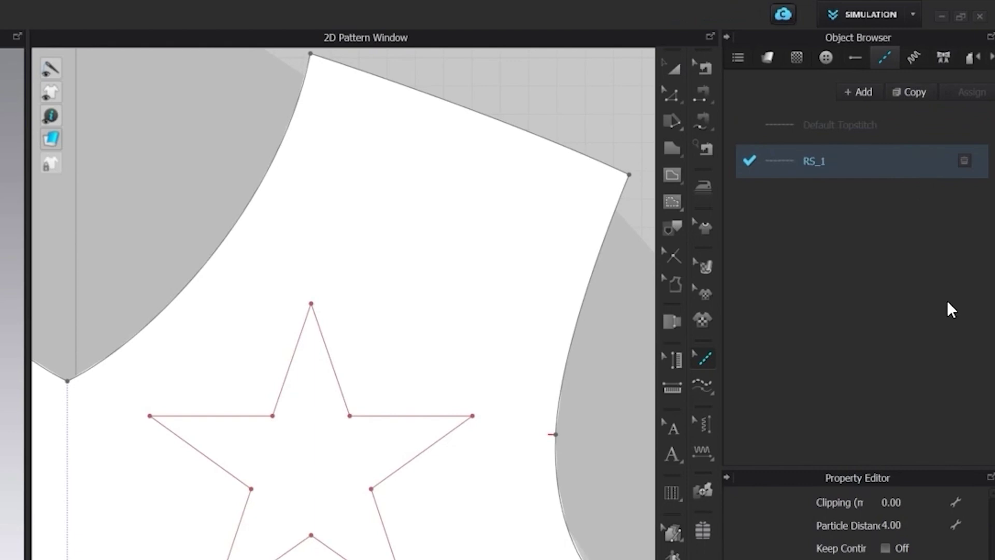
# Set RS_1's offset to 0" and start adding a custom OBJ stitch shape
pyautogui.scroll(10, 944, 557)
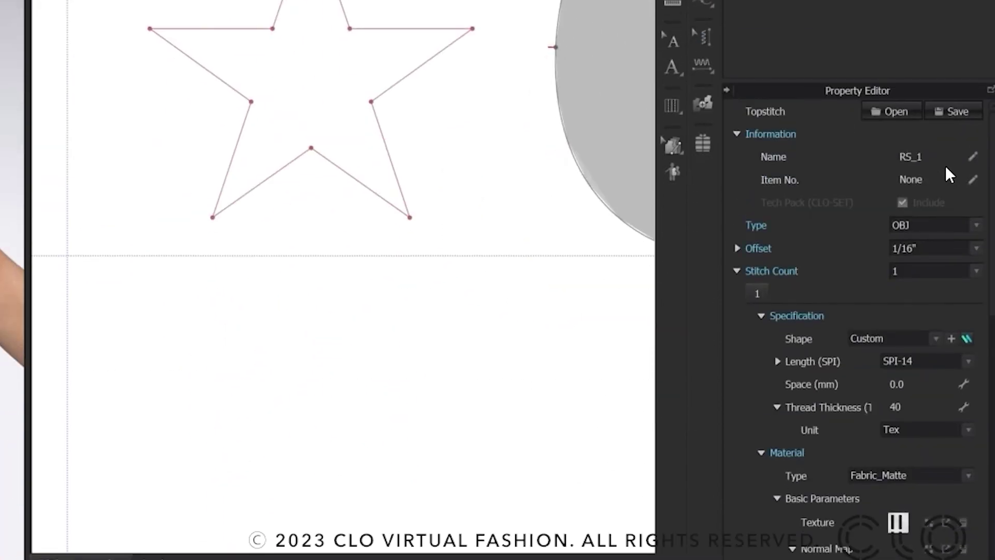
pyautogui.click(935, 246)
pyautogui.click(908, 269)
pyautogui.click(951, 337)
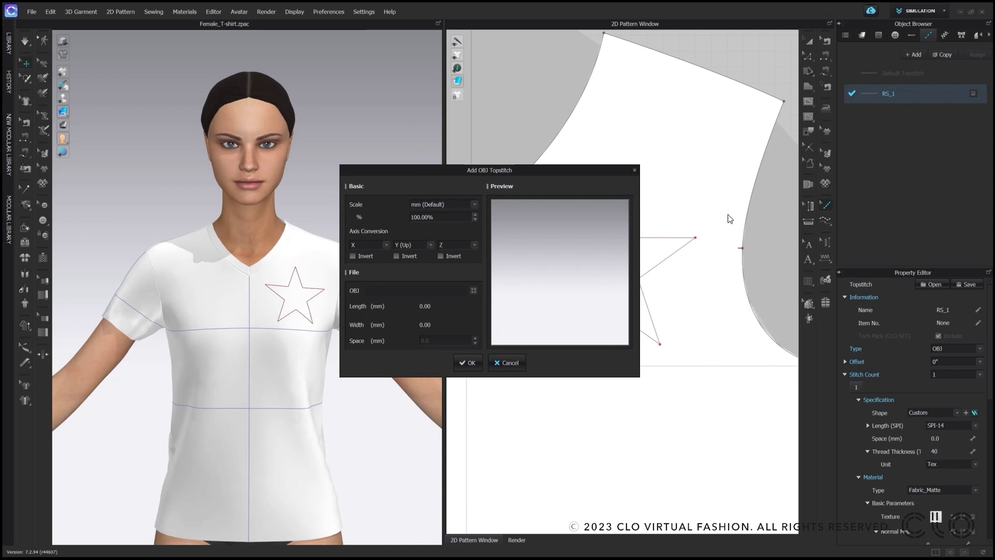
# Load RS_Round.obj as the stitch shape and set its scale to 50%
pyautogui.click(473, 292)
pyautogui.click(466, 260)
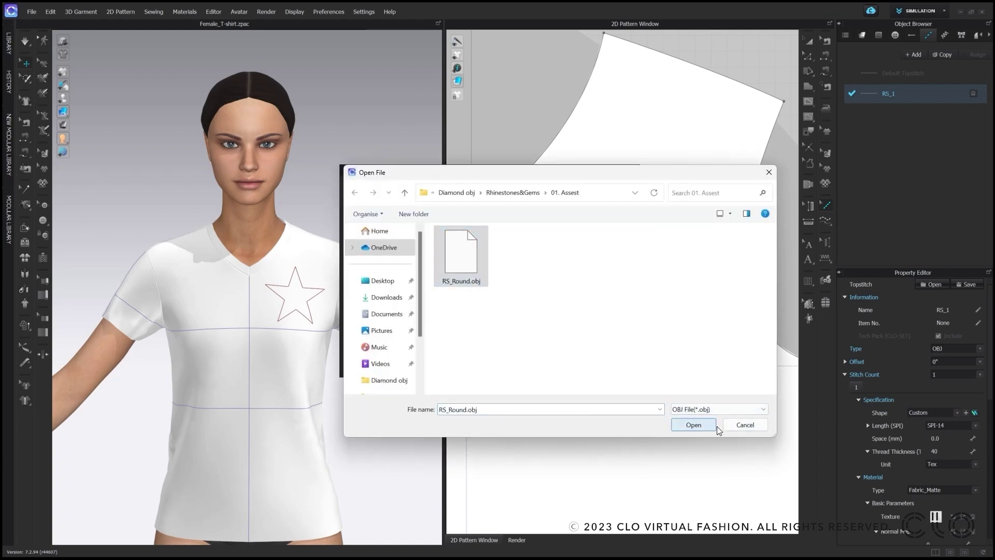
pyautogui.click(715, 426)
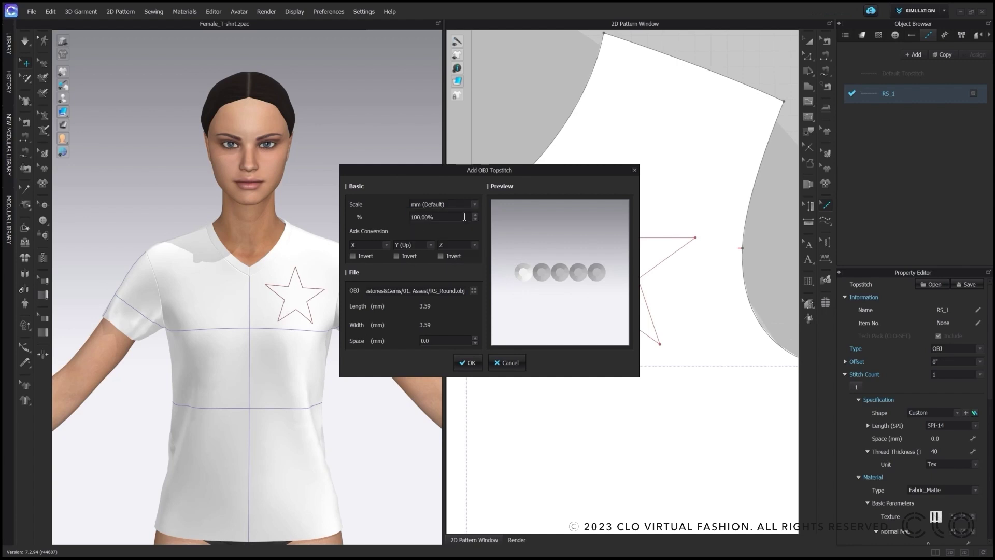
pyautogui.moveTo(465, 215); pyautogui.dragTo(372, 222)
pyautogui.write('50')
pyautogui.press('Return')
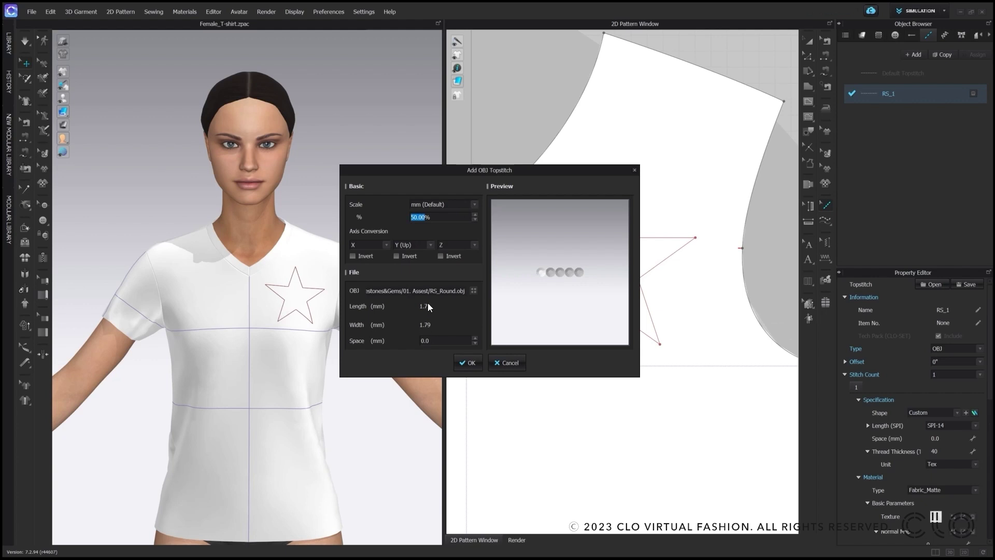
pyautogui.click(429, 341)
# Confirm the rhinestone shape and set RS_1's material type to Gem (Render Only)
pyautogui.click(468, 362)
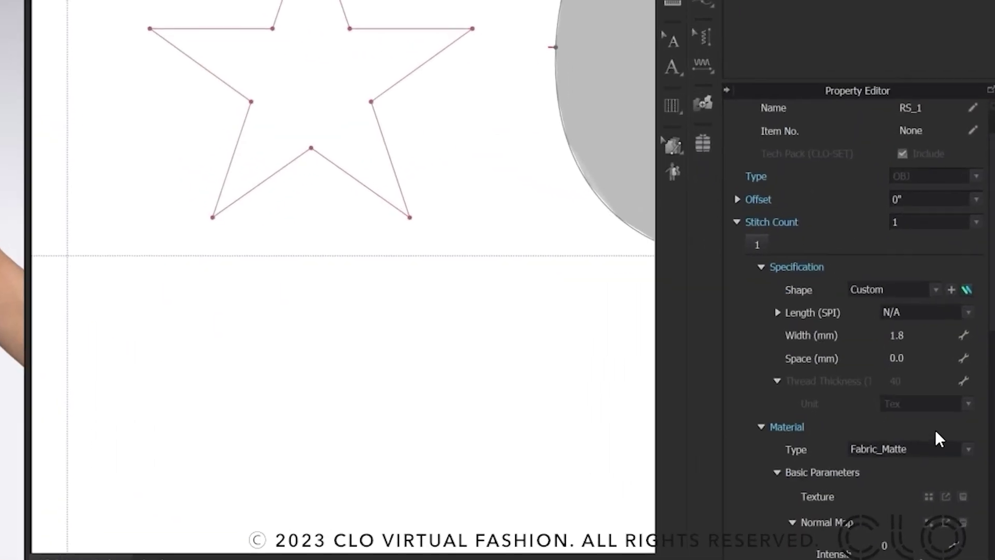
pyautogui.click(975, 502)
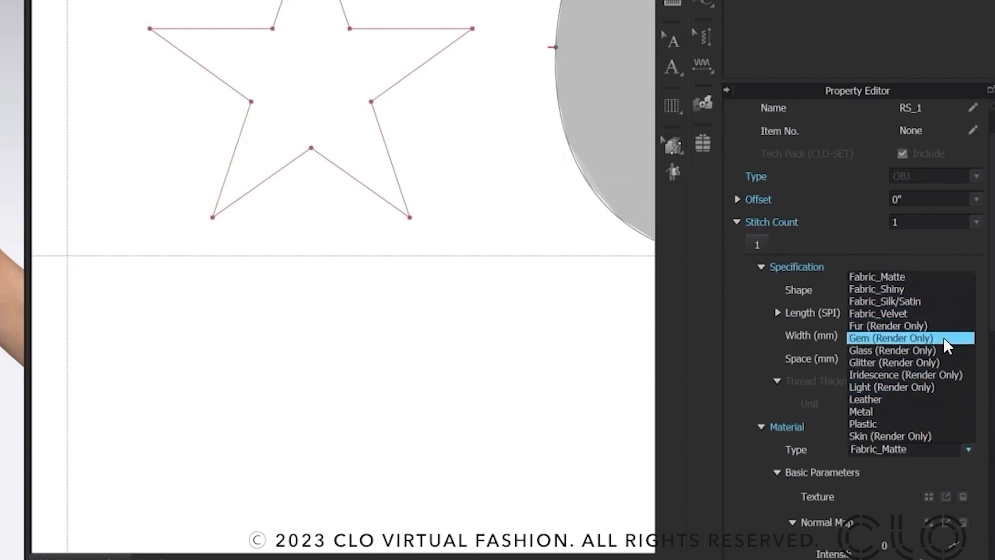
pyautogui.click(943, 338)
pyautogui.scroll(-5, 897, 441)
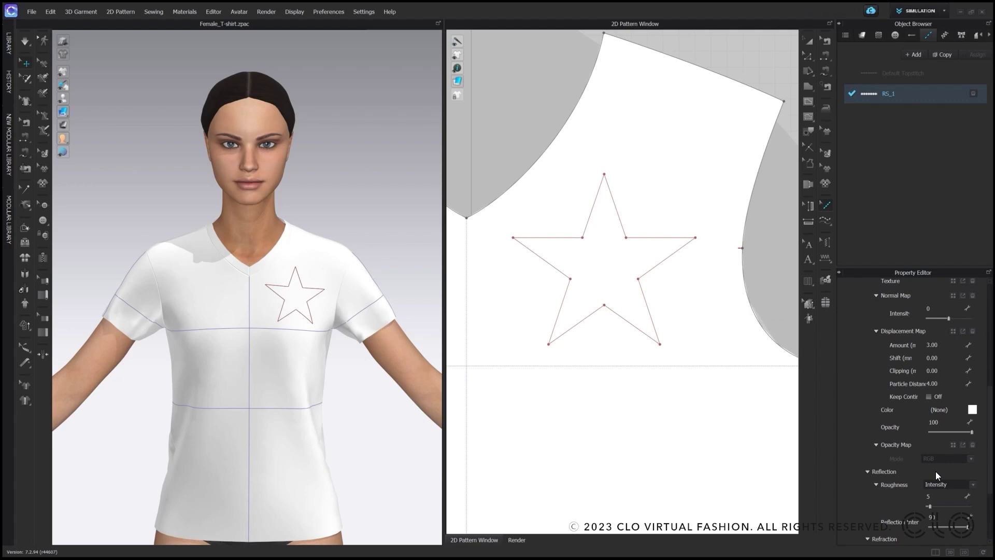
pyautogui.scroll(1, 934, 471)
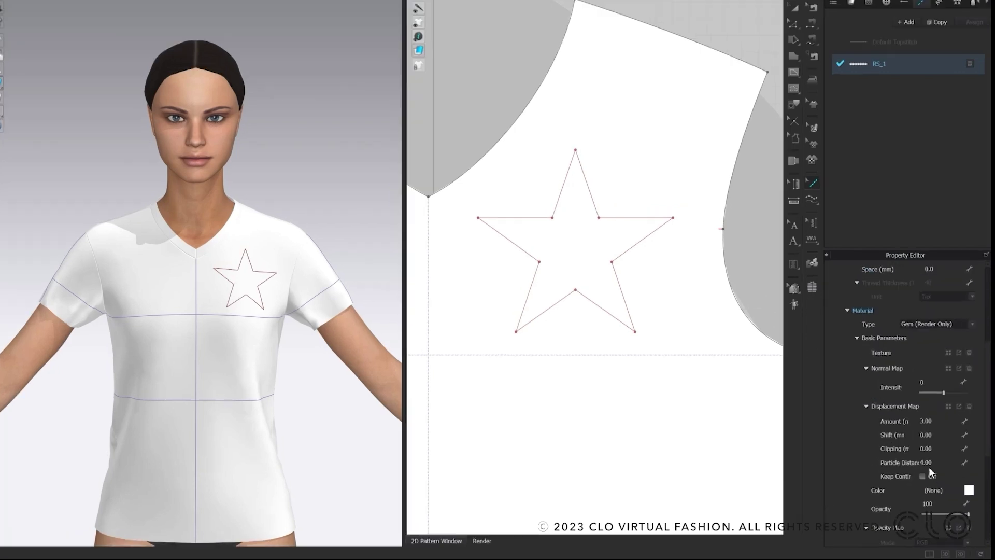
pyautogui.scroll(-1, 932, 473)
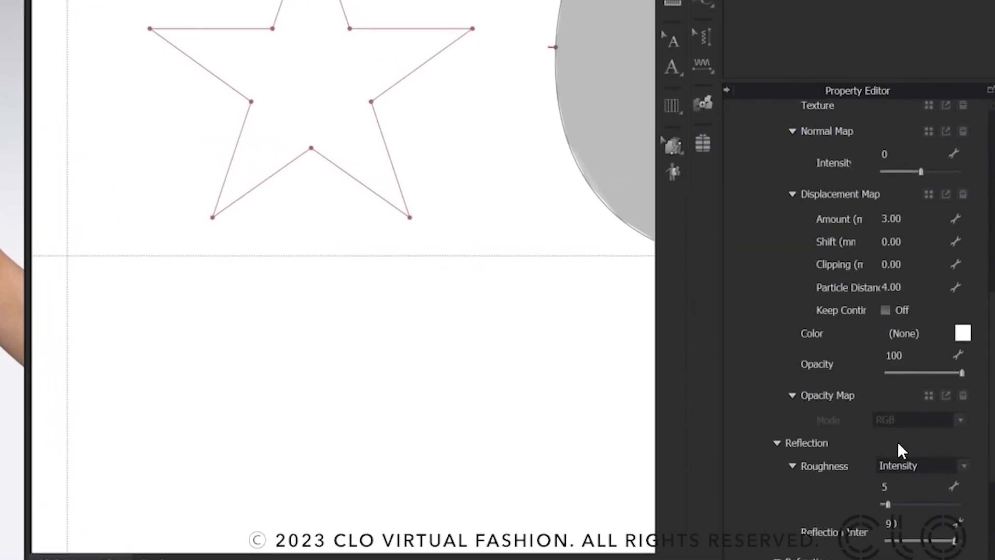
pyautogui.scroll(-1, 899, 450)
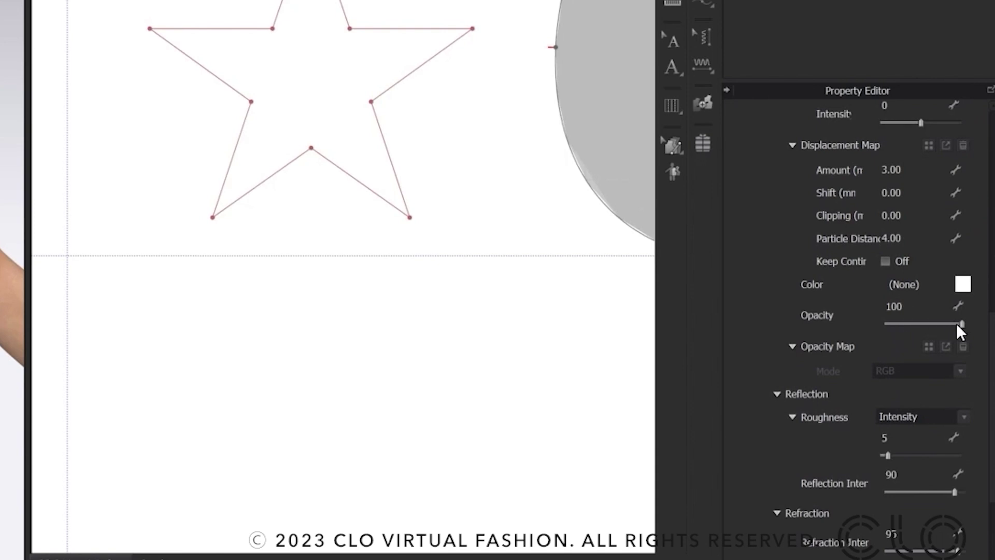
# Adjust the gem material properties, setting roughness to 20
pyautogui.moveTo(961, 324)
pyautogui.mouseDown()
pyautogui.moveTo(922, 325)
pyautogui.moveTo(962, 324)
pyautogui.mouseUp()
pyautogui.scroll(-2, 904, 456)
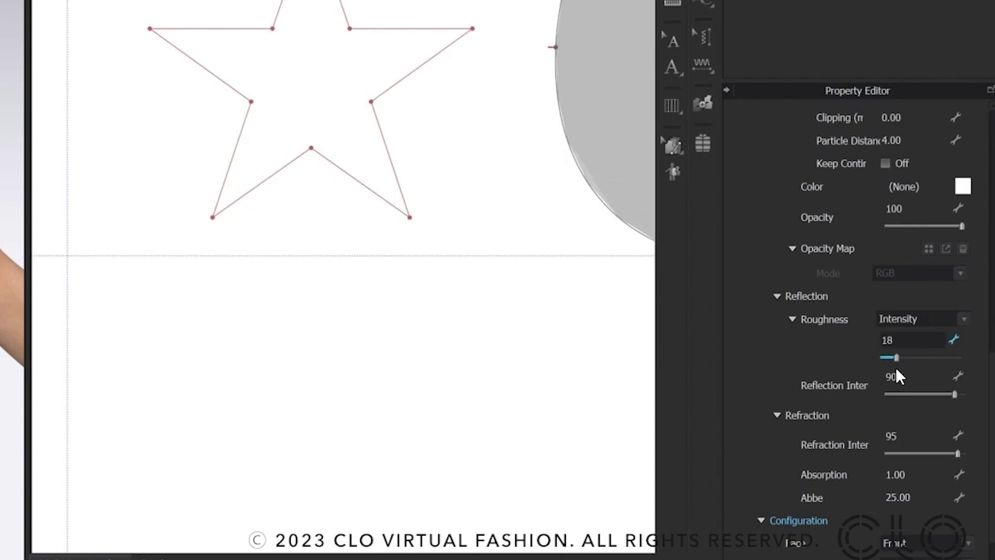
pyautogui.doubleClick(902, 340)
pyautogui.write('20')
pyautogui.press('Return')
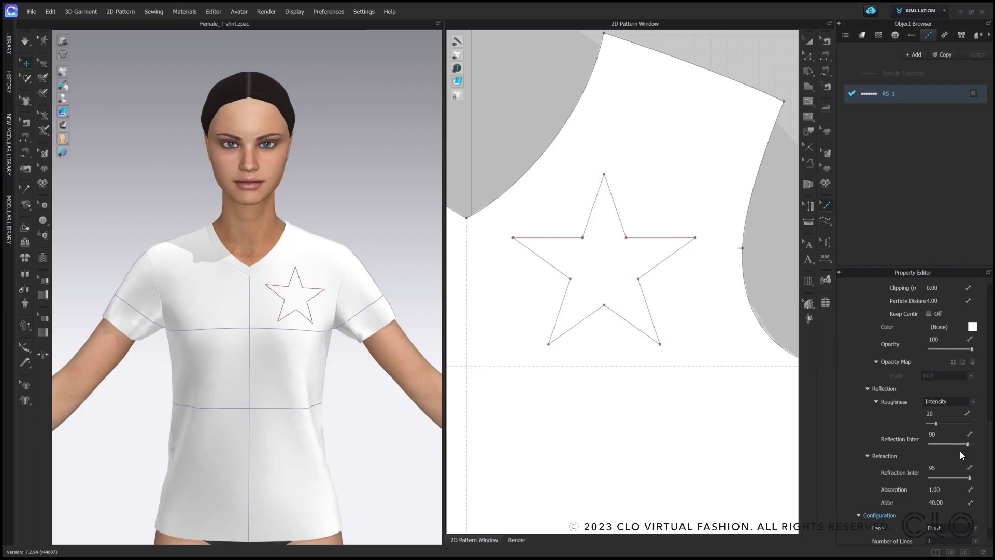
# Apply the RS_1 segment topstitch around the whole star outline and view it in 3D
pyautogui.click(884, 95)
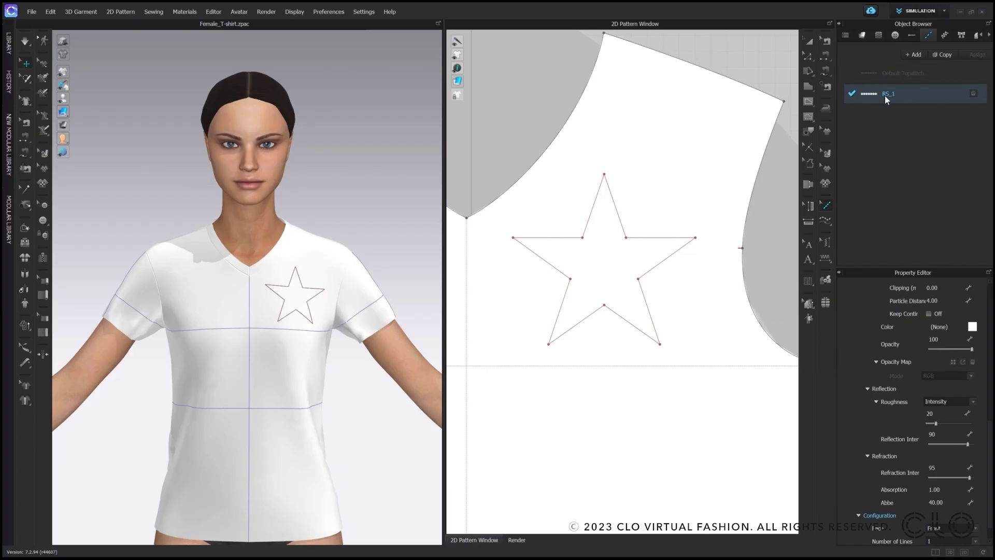
pyautogui.click(825, 223)
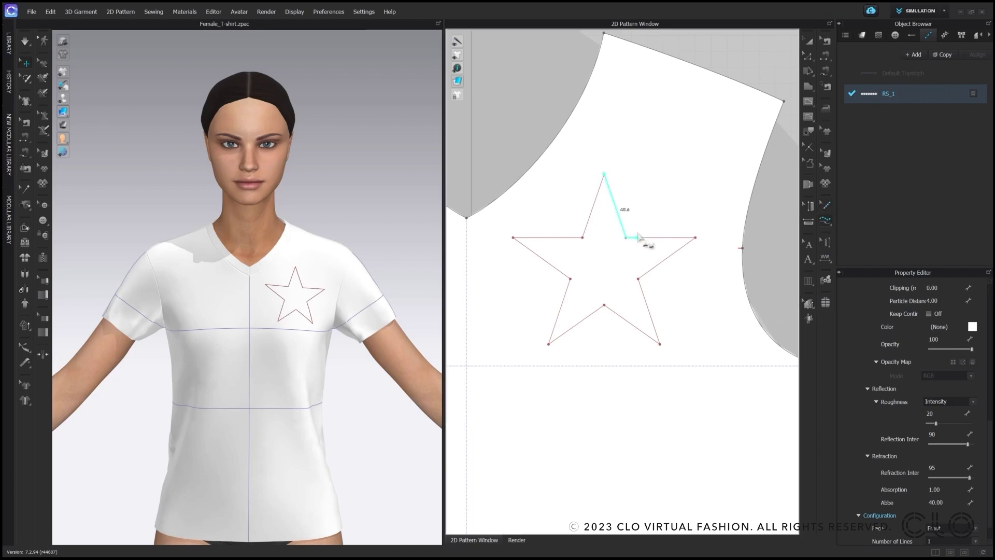
pyautogui.click(605, 176)
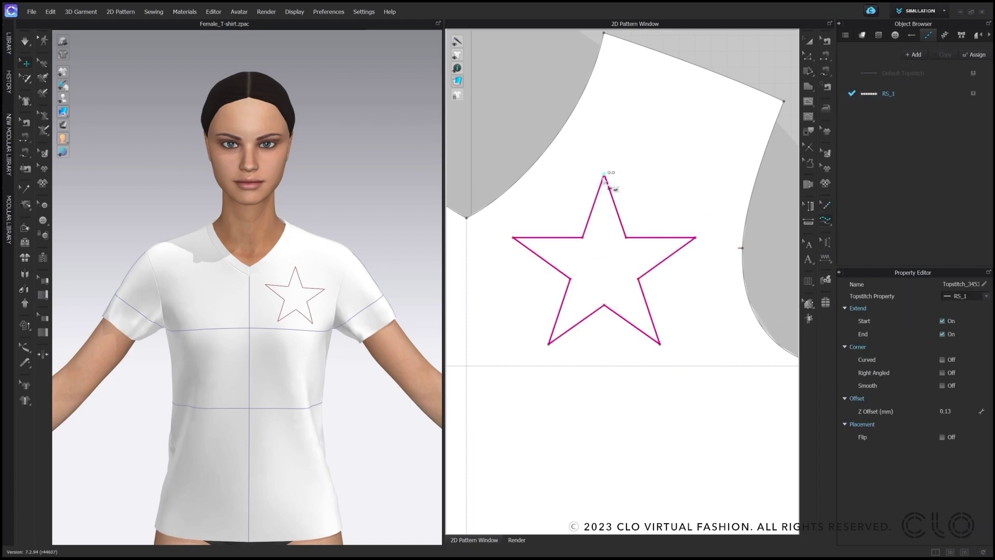
pyautogui.scroll(10, 328, 285)
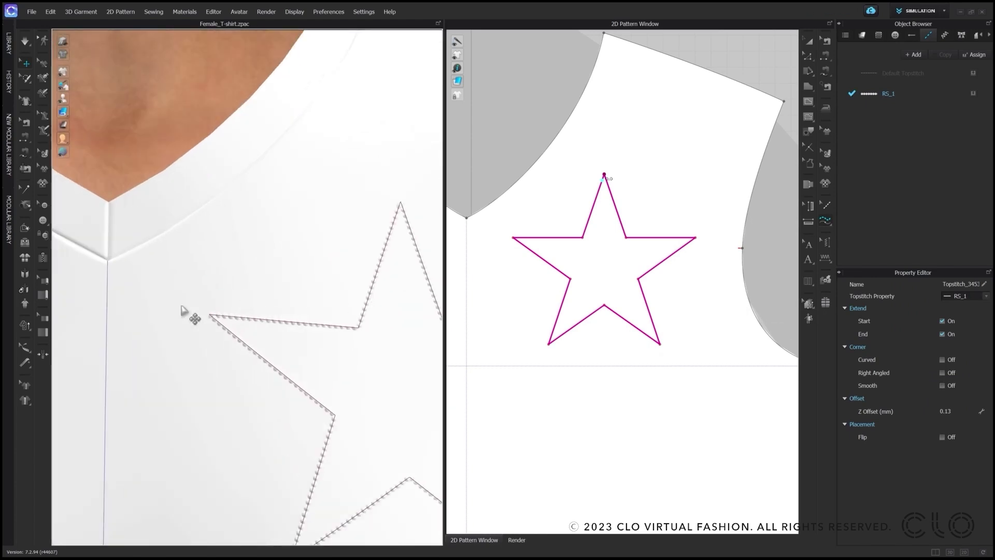
pyautogui.scroll(1, 311, 355)
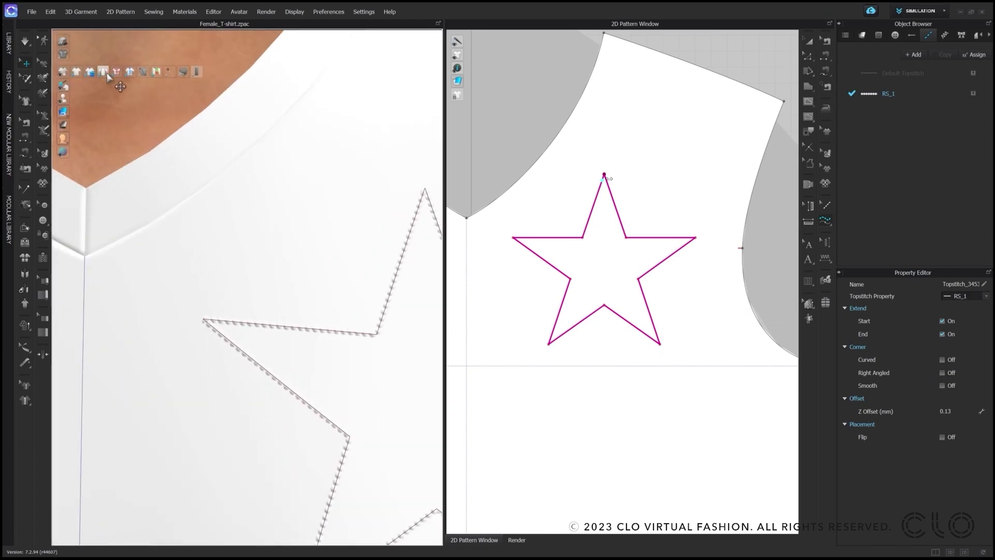
pyautogui.click(113, 73)
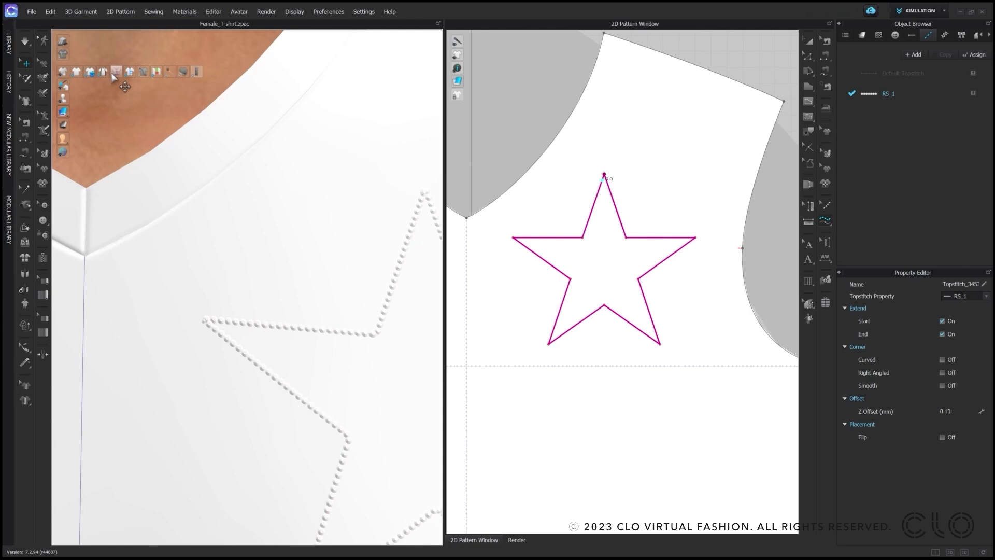
pyautogui.scroll(-3, 304, 322)
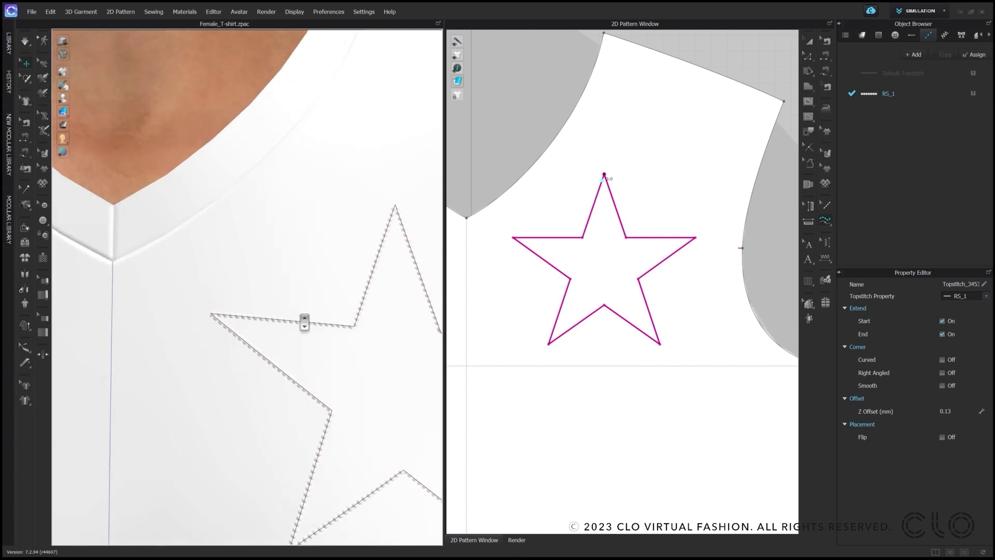
pyautogui.click(262, 15)
pyautogui.click(266, 24)
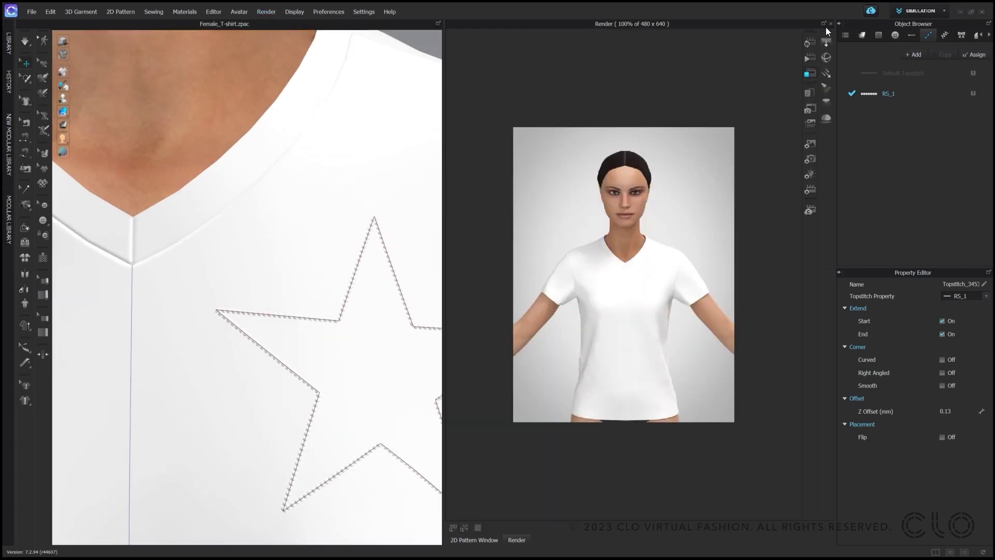
pyautogui.click(809, 44)
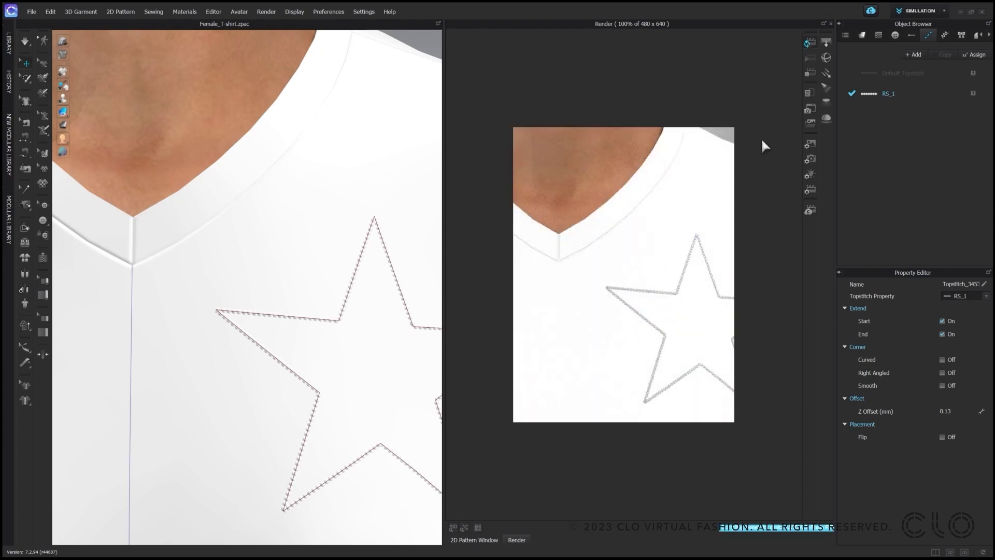
pyautogui.scroll(-3, 334, 357)
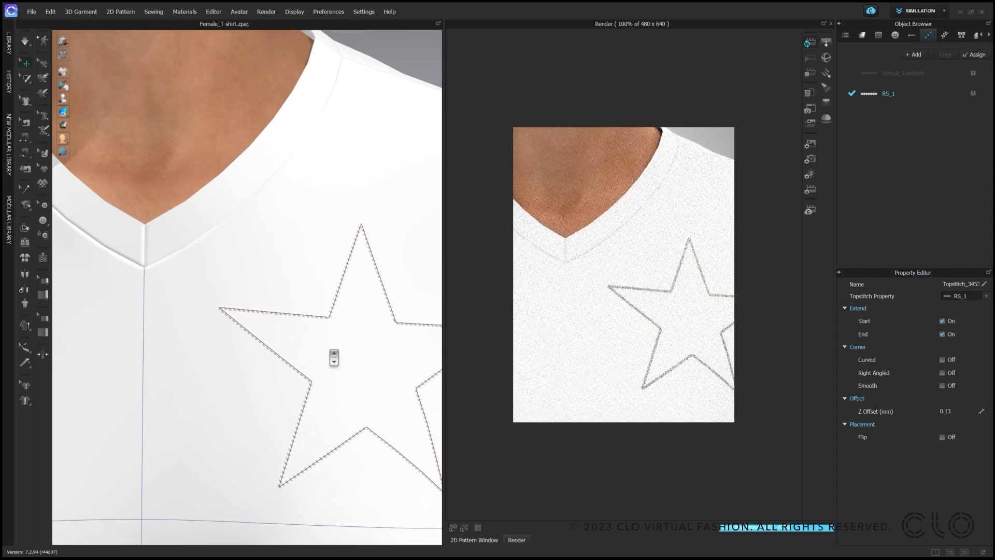
pyautogui.moveTo(338, 349); pyautogui.dragTo(315, 354, button='right')
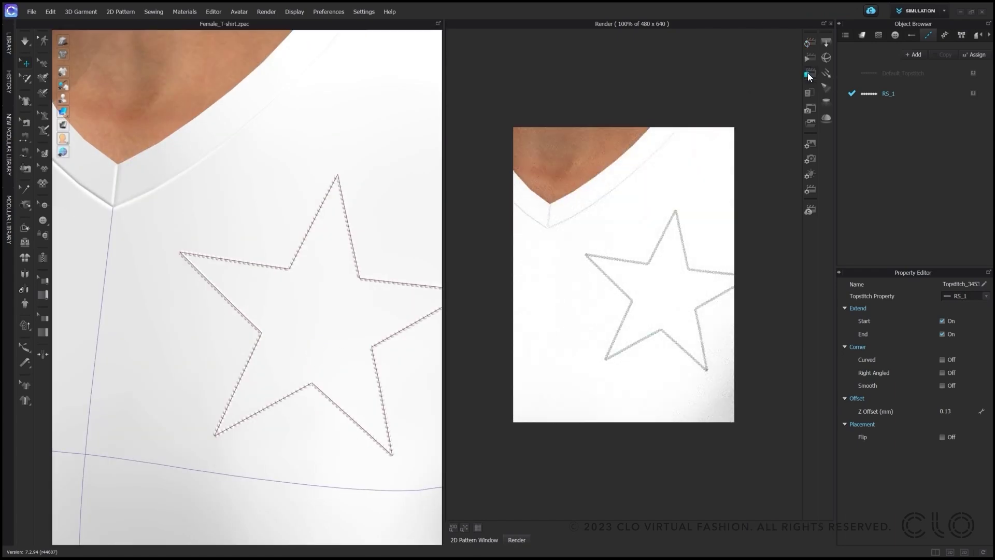
# Copy the star outline to new spots on the front, shrinking the lower-left copy
pyautogui.click(484, 539)
pyautogui.scroll(-2, 302, 385)
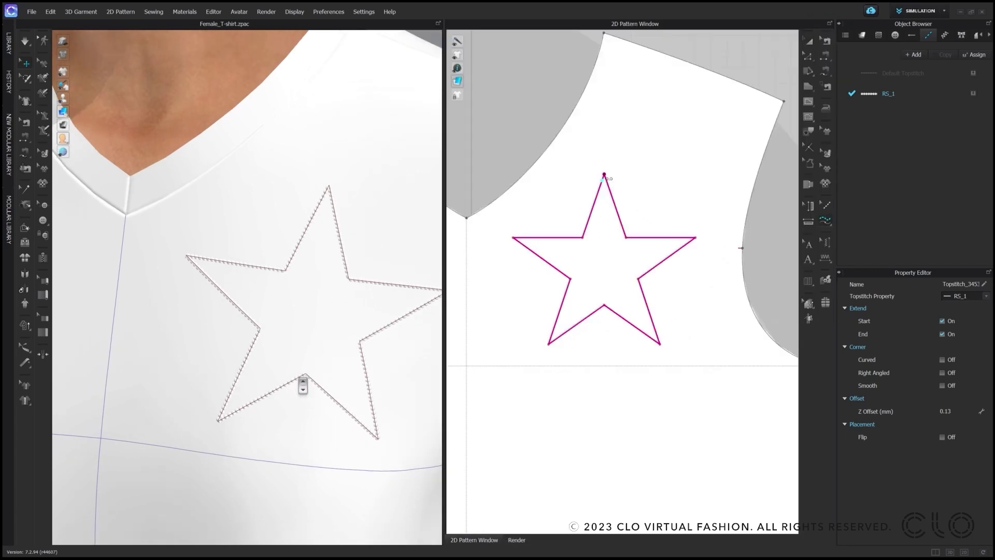
pyautogui.scroll(-5, 302, 385)
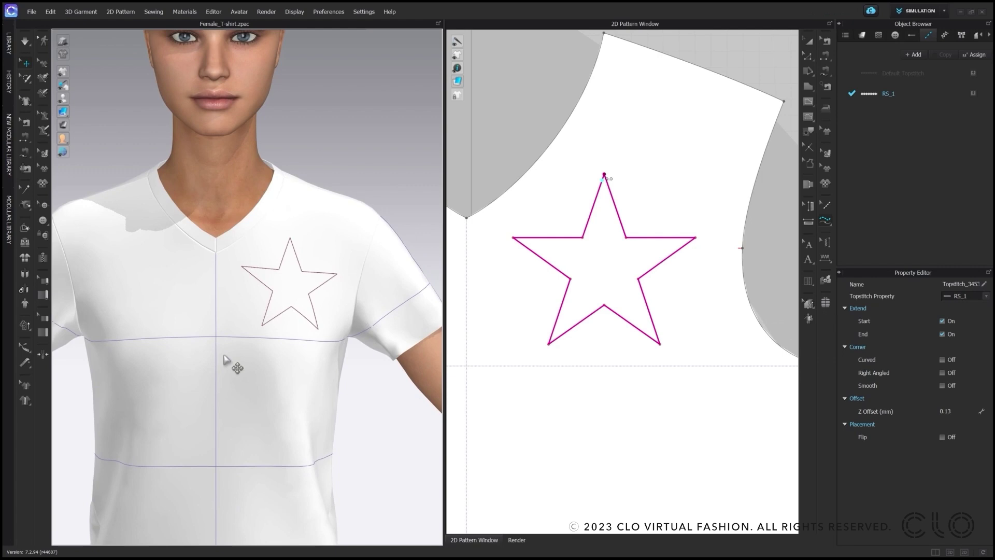
pyautogui.scroll(-3, 595, 380)
pyautogui.press('a')
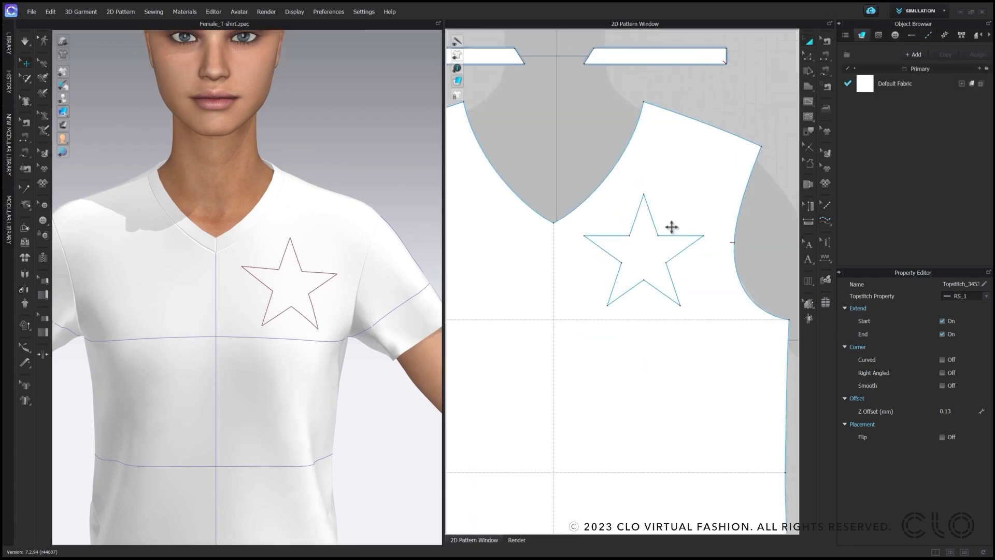
pyautogui.click(670, 235)
pyautogui.moveTo(670, 209); pyautogui.dragTo(580, 267)
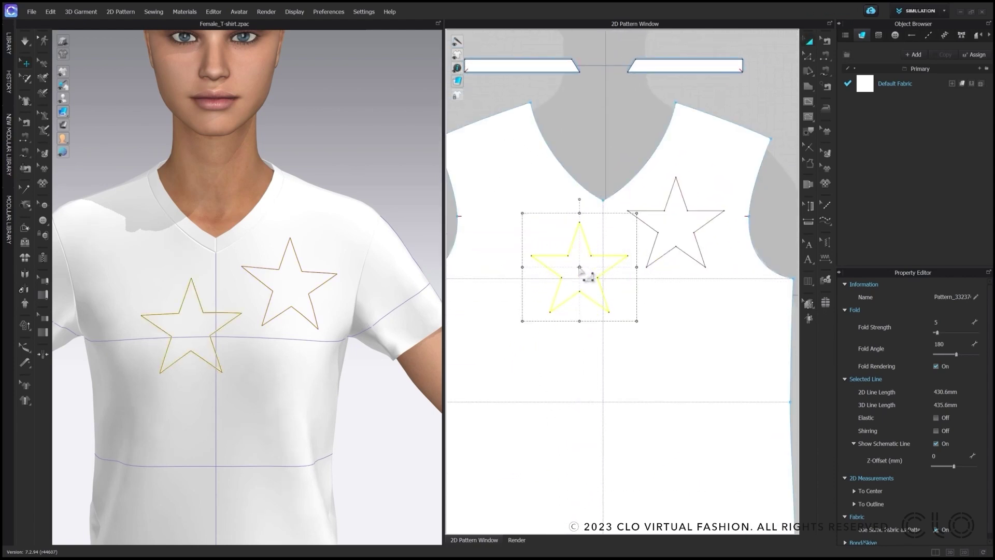
pyautogui.moveTo(636, 321); pyautogui.dragTo(643, 296)
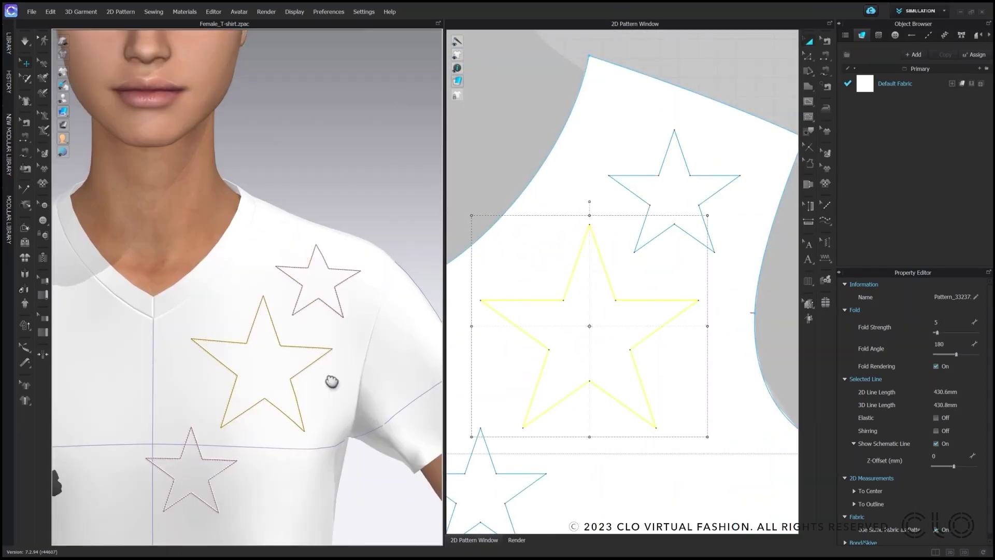
pyautogui.scroll(3, 357, 344)
# Start Offset as Internal Line on the large star, entering a 2 mm distance
pyautogui.rightClick(605, 273)
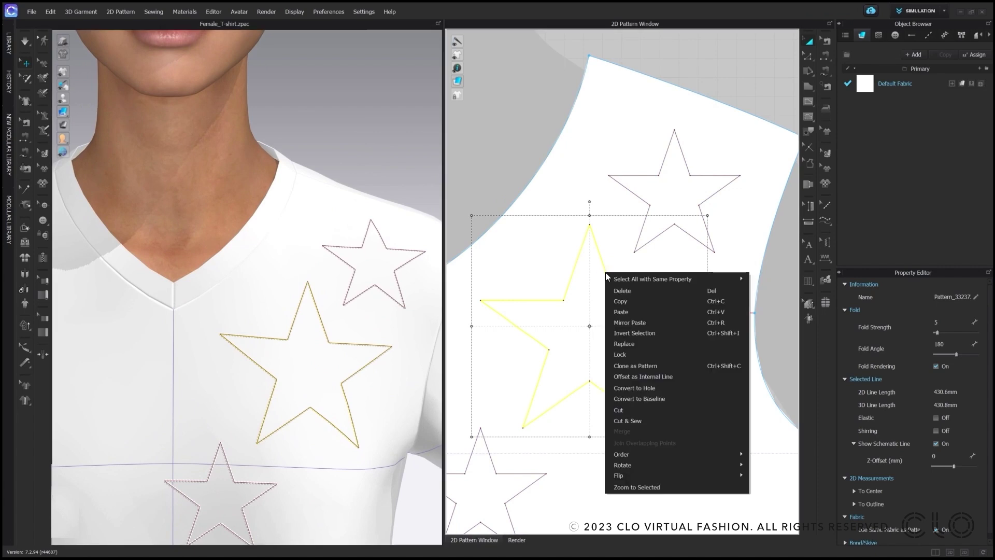
pyautogui.click(648, 381)
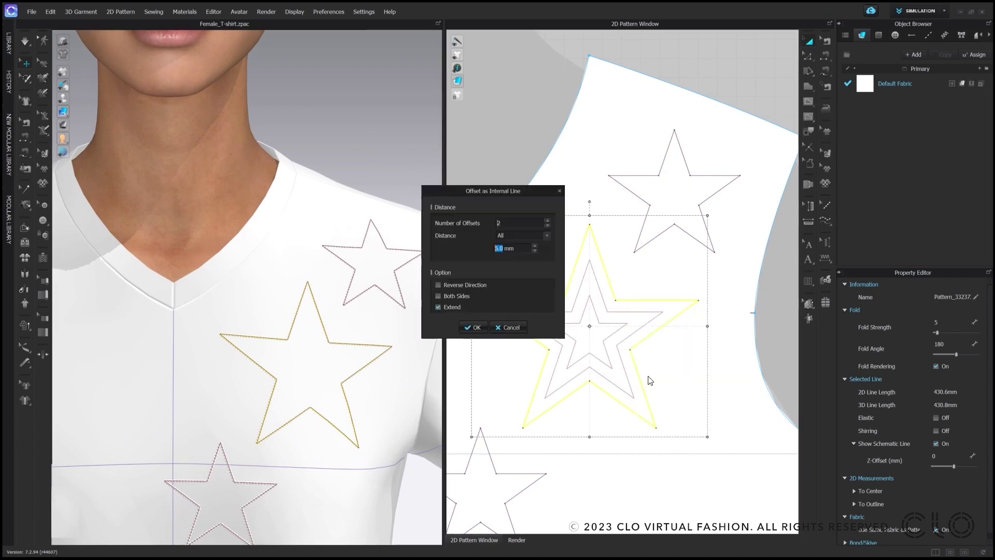
pyautogui.click(515, 227)
pyautogui.tripleClick(502, 249)
pyautogui.write('2')
pyautogui.press('Return')
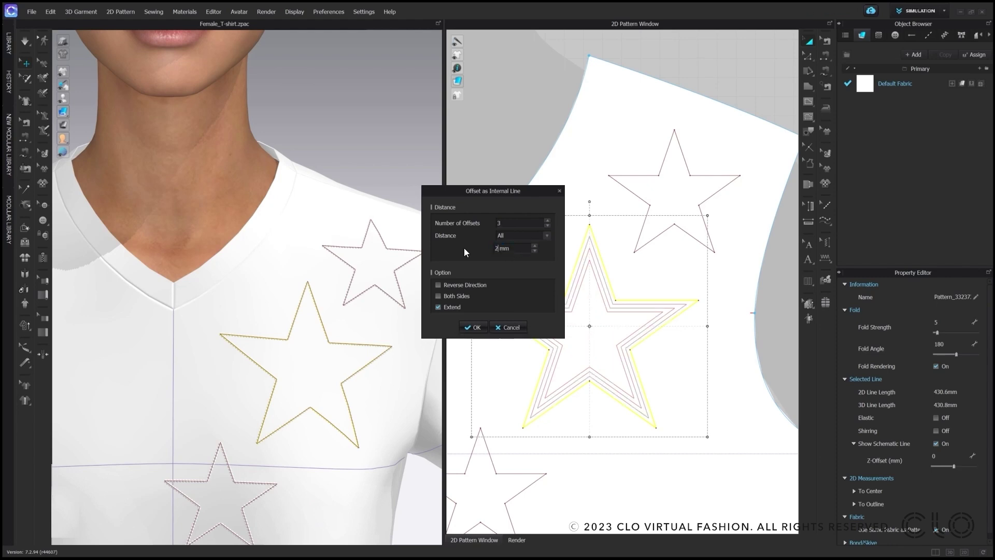
# Set the offset count to 1 and distance to 5, then apply the inner line
pyautogui.click(468, 223)
pyautogui.write('6')
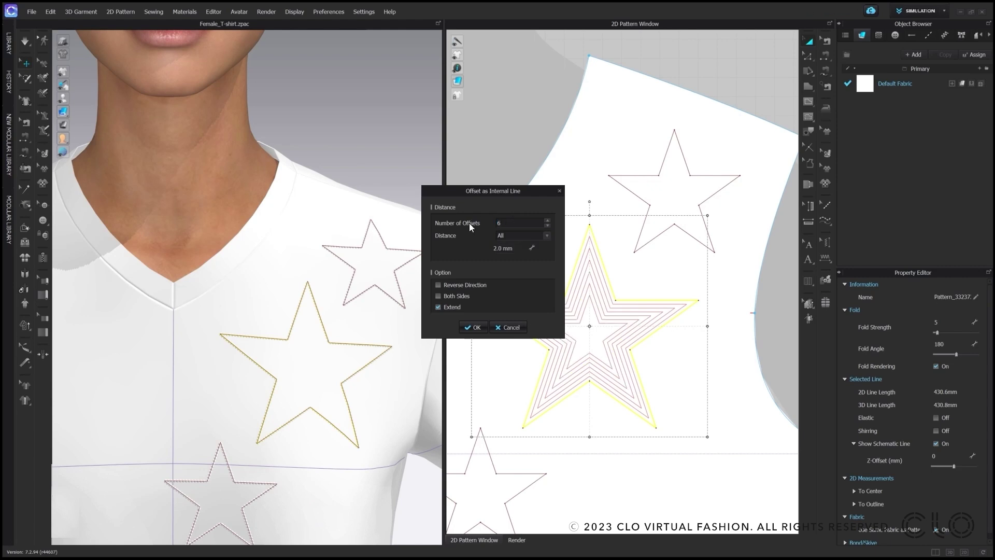
pyautogui.doubleClick(496, 222)
pyautogui.write('1')
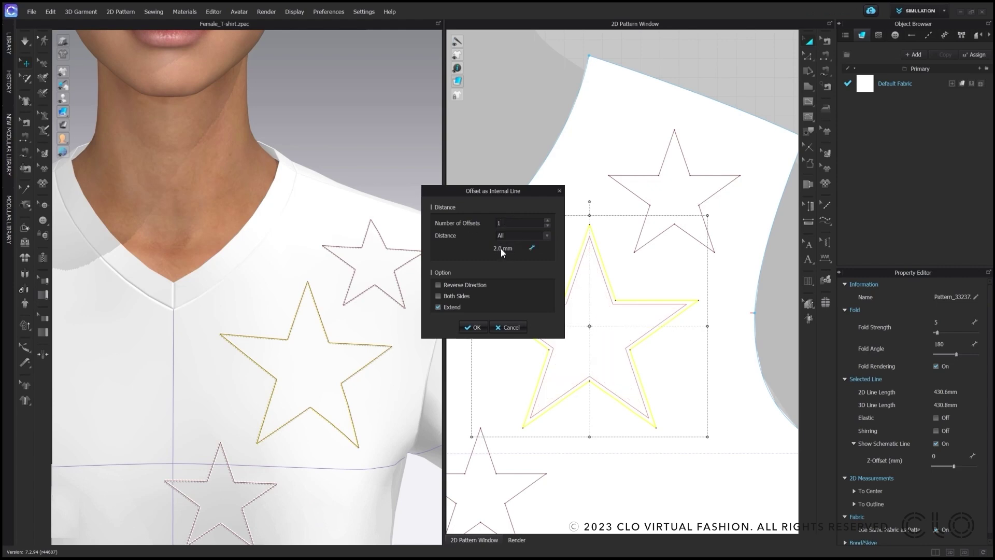
pyautogui.doubleClick(500, 248)
pyautogui.write('5')
pyautogui.click(481, 329)
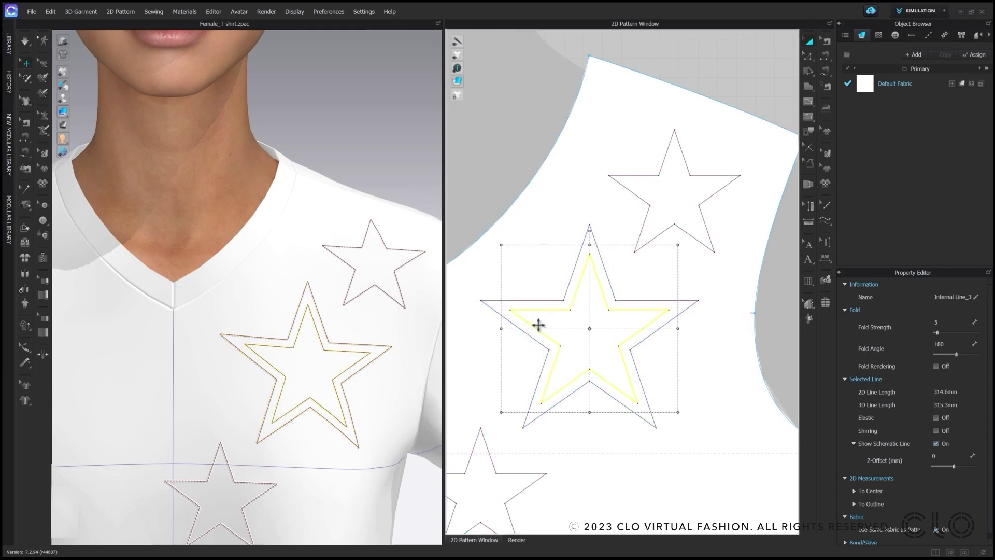
# Topstitch the inner star line and duplicate RS_1 as a new style named RS_1 Col
pyautogui.click(827, 221)
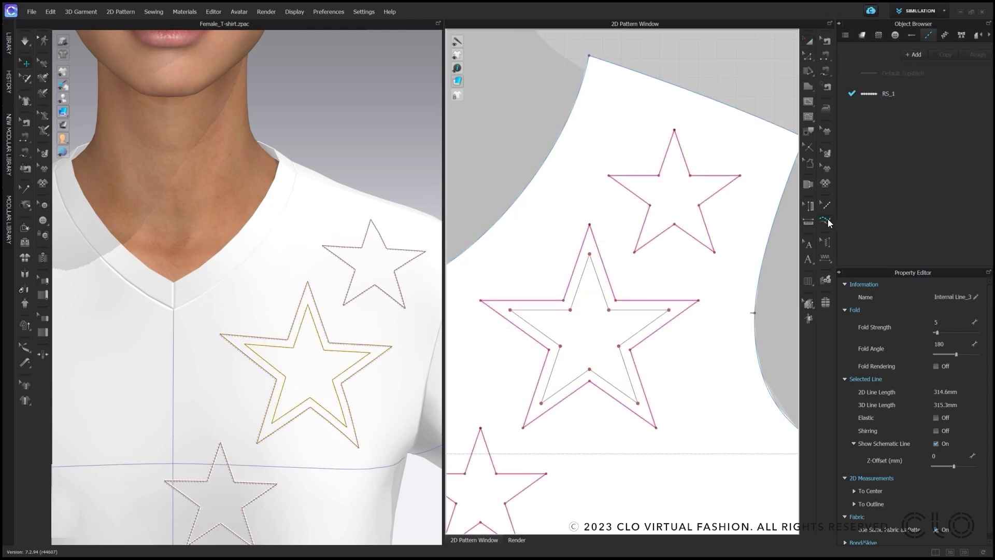
pyautogui.click(591, 259)
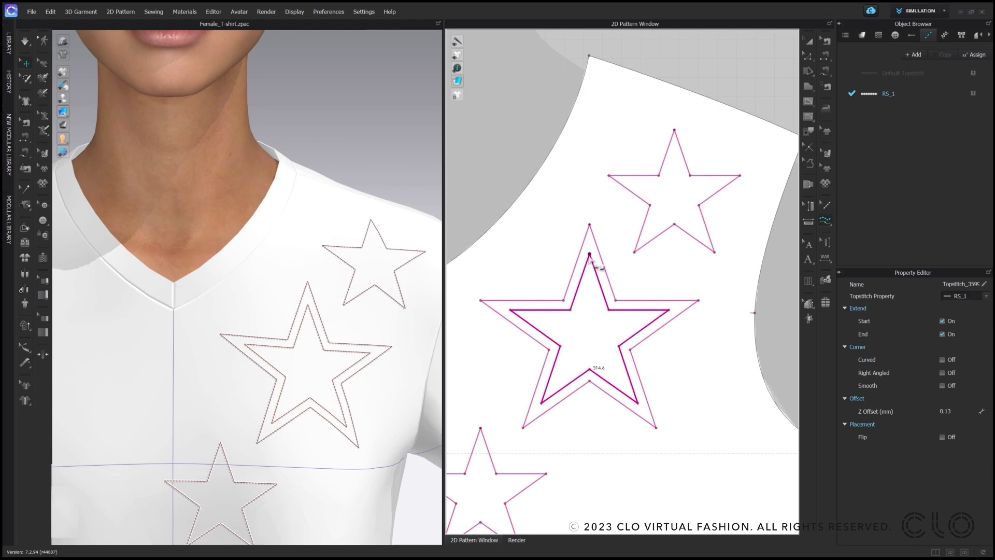
pyautogui.click(888, 93)
pyautogui.click(941, 54)
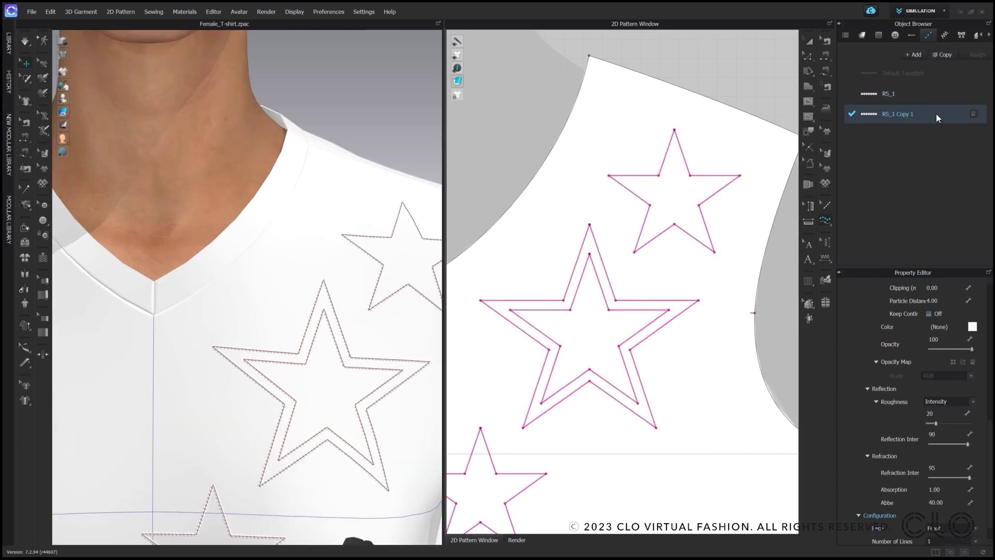
pyautogui.doubleClick(936, 114)
pyautogui.press('BackSpace')
pyautogui.press('BackSpace')
pyautogui.press('BackSpace')
pyautogui.press('BackSpace')
pyautogui.press('BackSpace')
pyautogui.press('BackSpace')
pyautogui.write('Co')
pyautogui.click(936, 151)
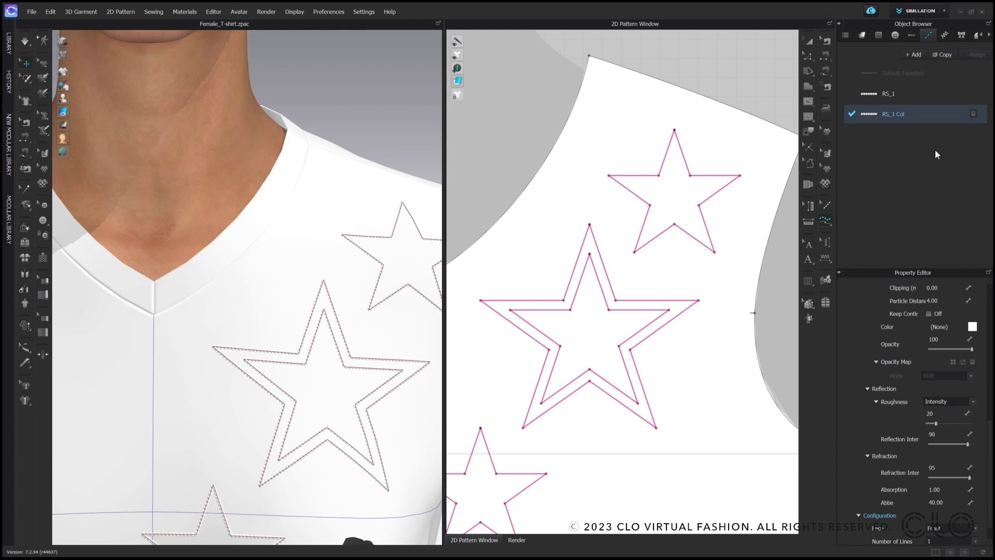
# Set the RS_1 Col stitch colour to yellow FAC61C
pyautogui.click(972, 326)
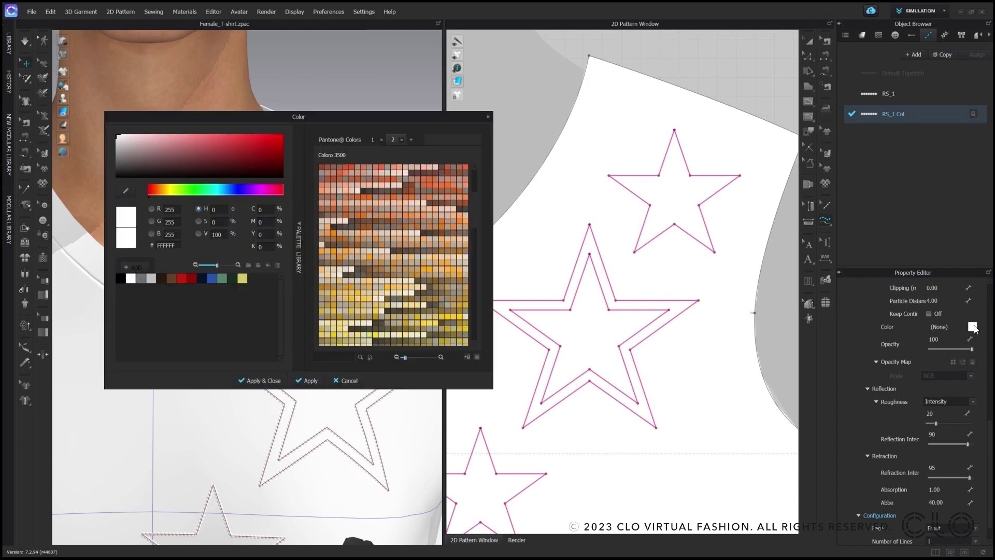
pyautogui.scroll(-3, 421, 288)
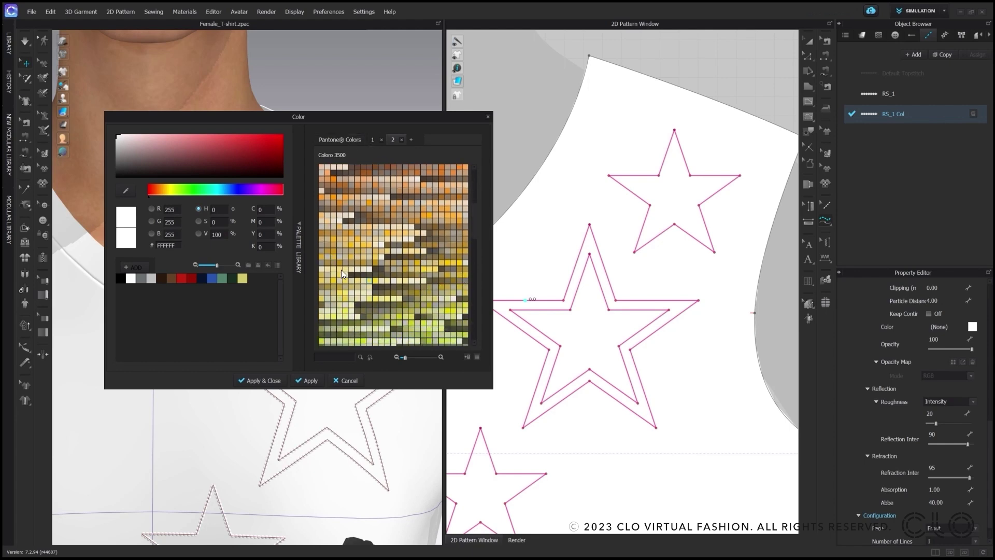
pyautogui.click(341, 269)
pyautogui.moveTo(193, 133); pyautogui.dragTo(265, 135)
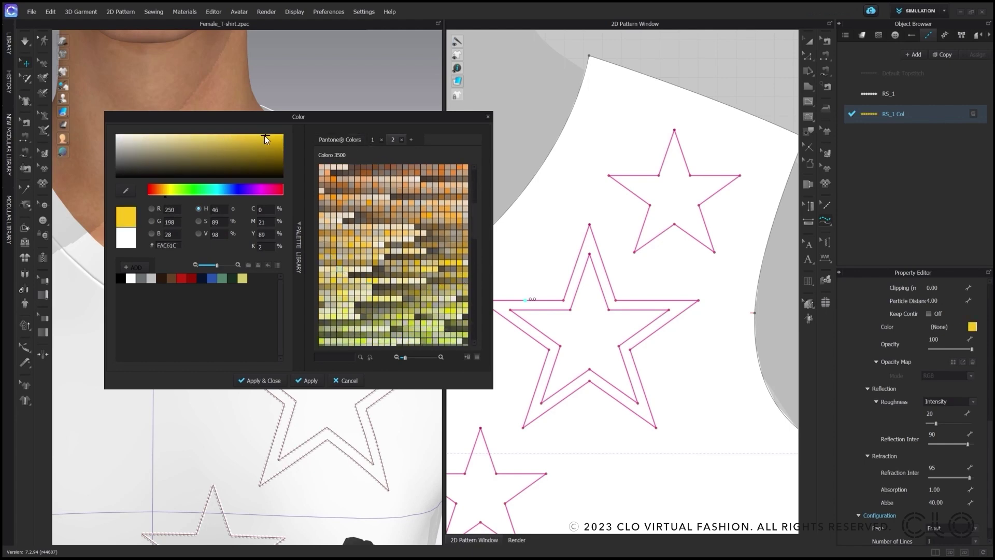
pyautogui.click(280, 381)
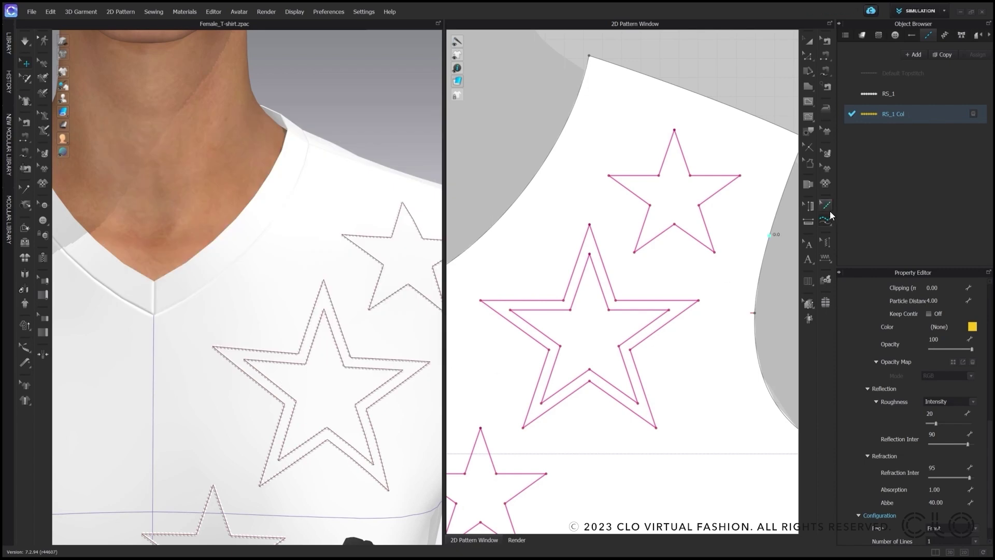
# Assign the yellow RS_1 Col style to the inner star topstitch
pyautogui.click(599, 284)
pyautogui.click(967, 115)
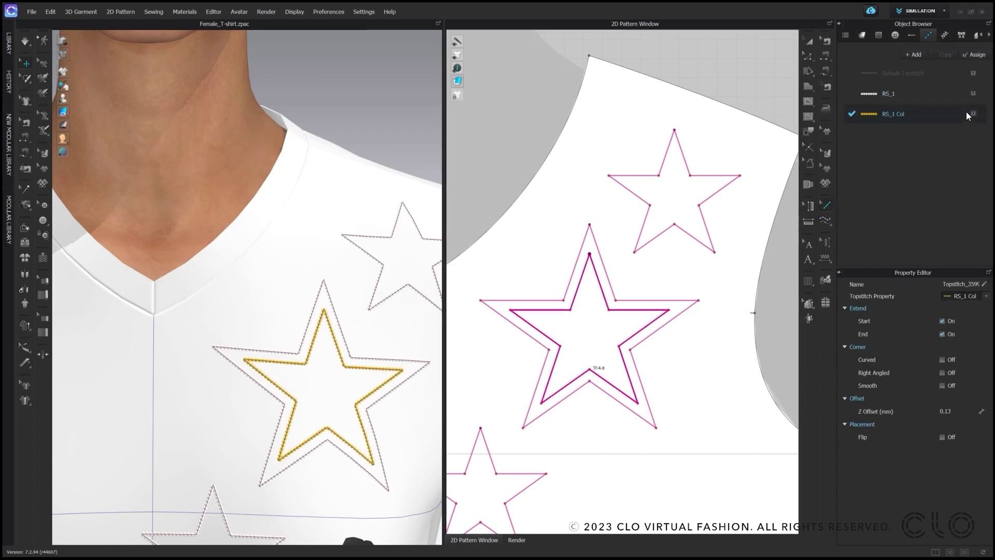
pyautogui.scroll(-3, 373, 399)
pyautogui.scroll(-3, 373, 399)
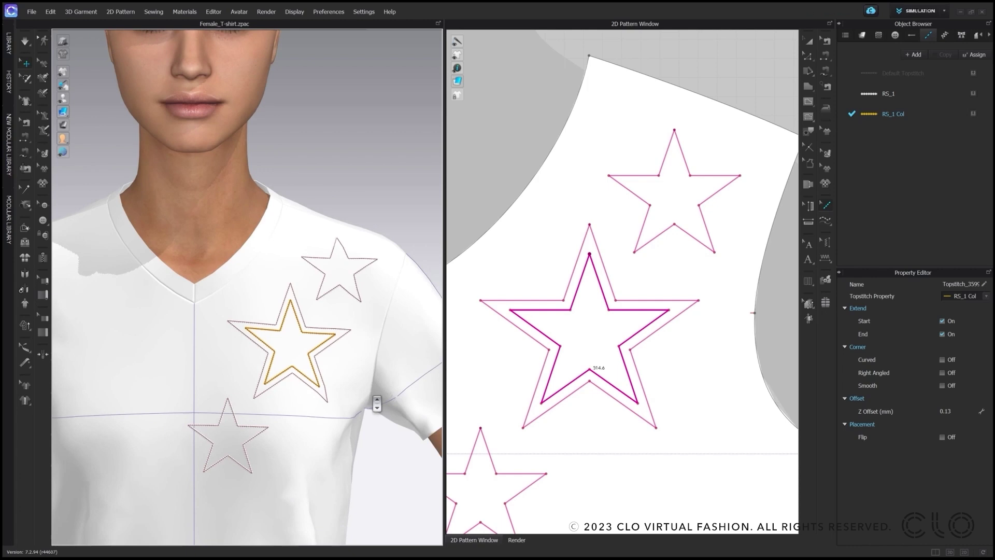
# Render the full figure of the white shirt with its three star outlines, then return to the flat pattern
pyautogui.click(520, 541)
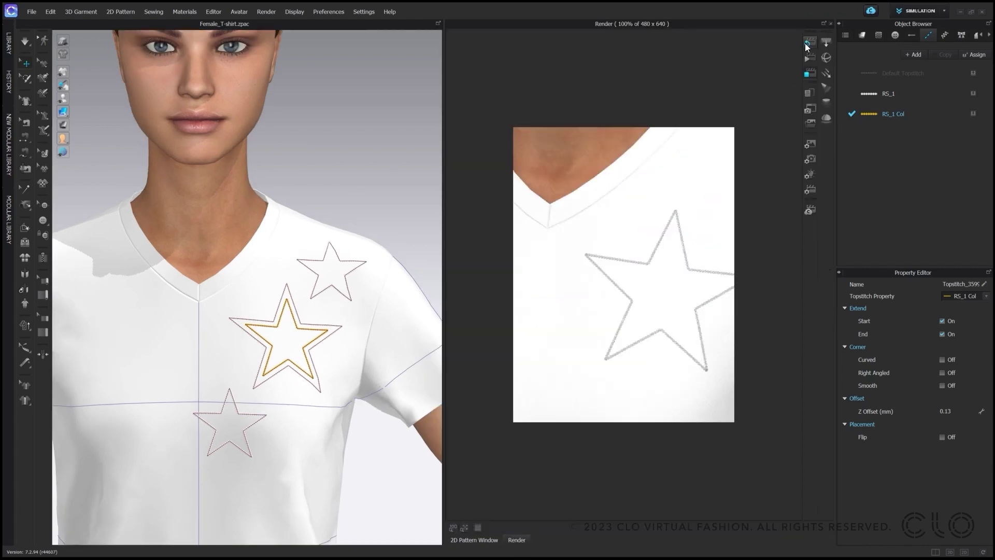
pyautogui.click(807, 45)
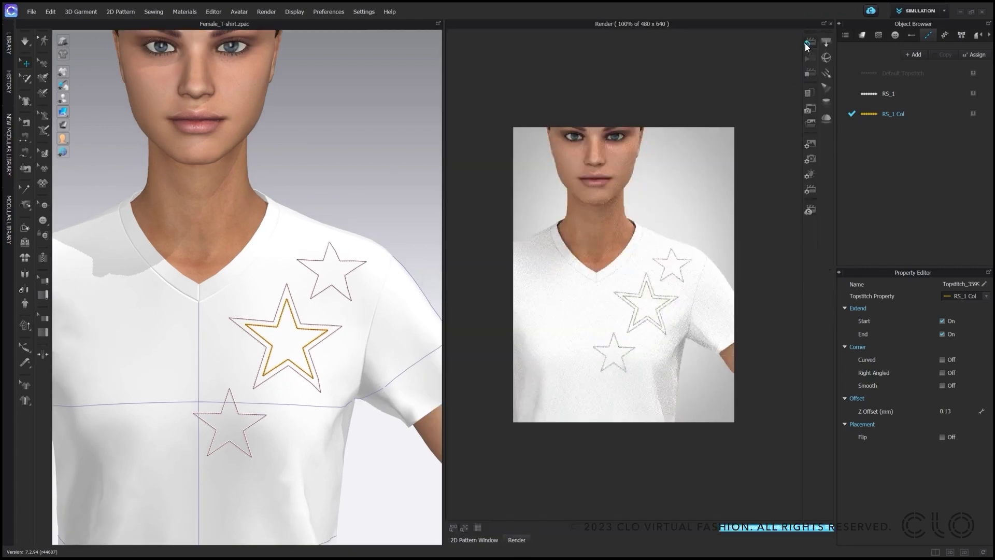
pyautogui.scroll(3, 326, 325)
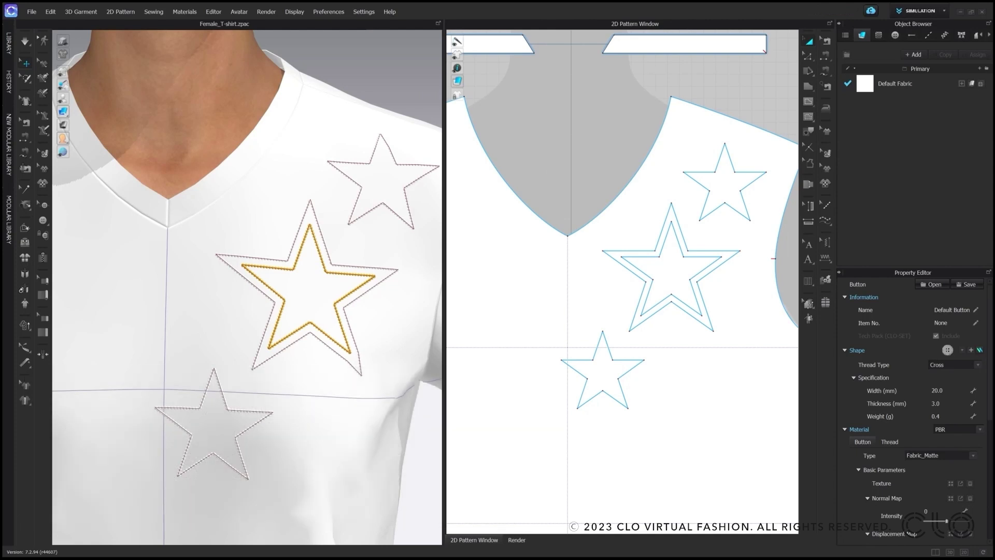
# Deselect the star outlines and duplicate the Default Button as Default Button Copy 1
pyautogui.click(572, 145)
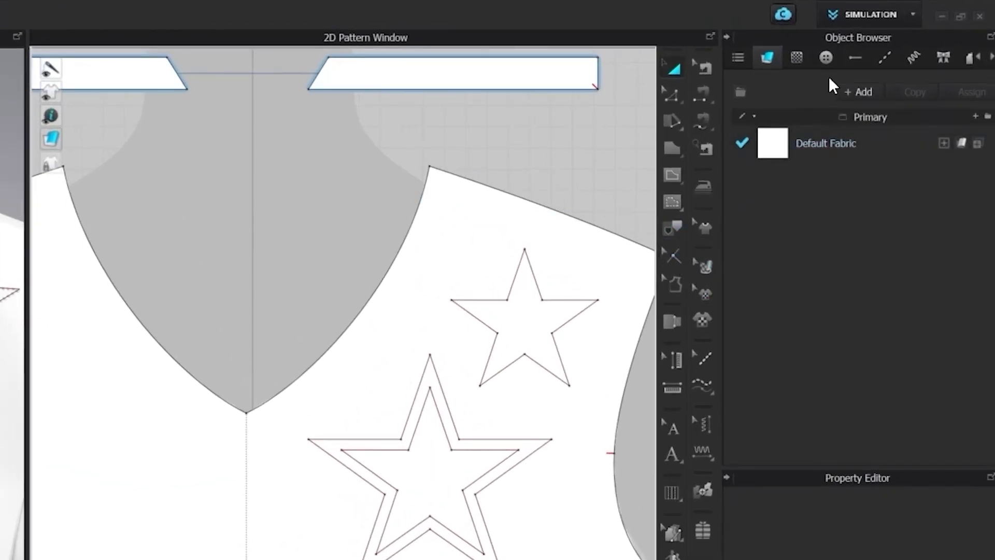
pyautogui.click(827, 57)
pyautogui.click(890, 128)
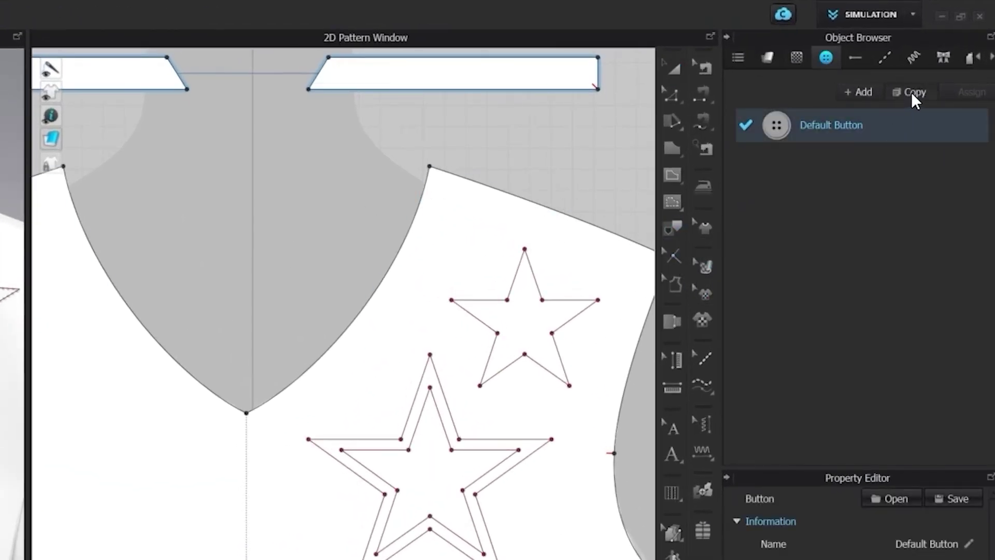
pyautogui.click(910, 92)
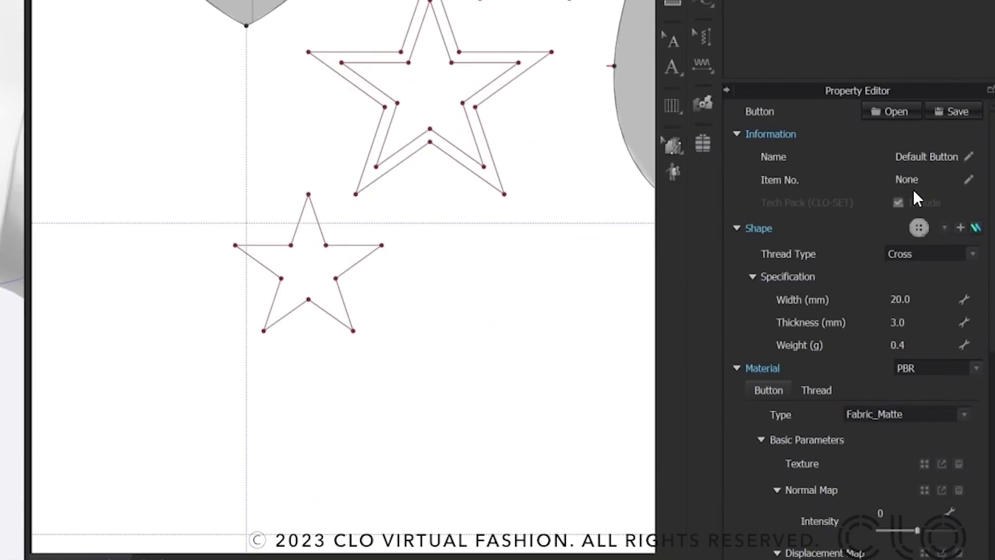
pyautogui.click(946, 228)
pyautogui.click(947, 227)
# Register a new button shape named RS_1 with the RS_Round_Pic thumbnail and RS_Round.obj model
pyautogui.click(961, 227)
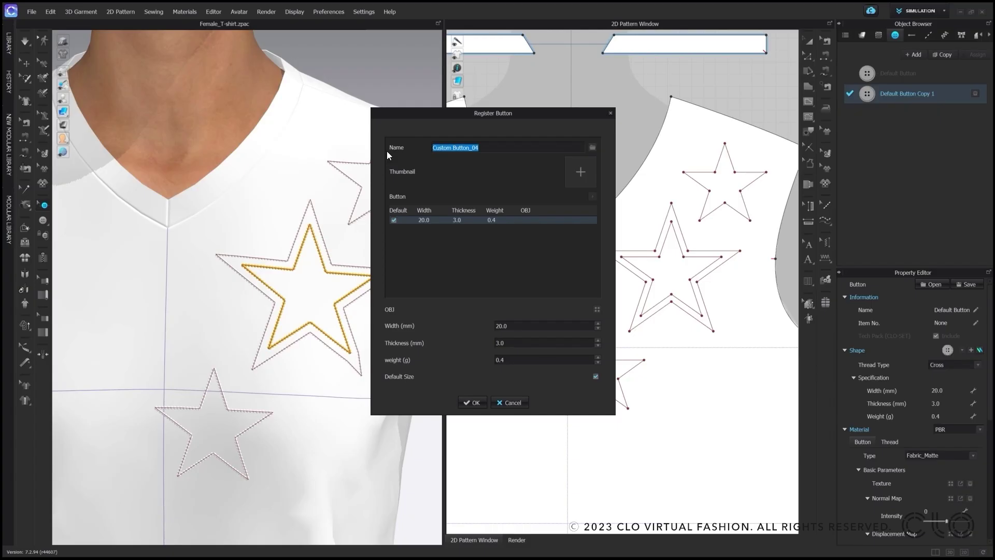
pyautogui.write('RS_1')
pyautogui.click(581, 173)
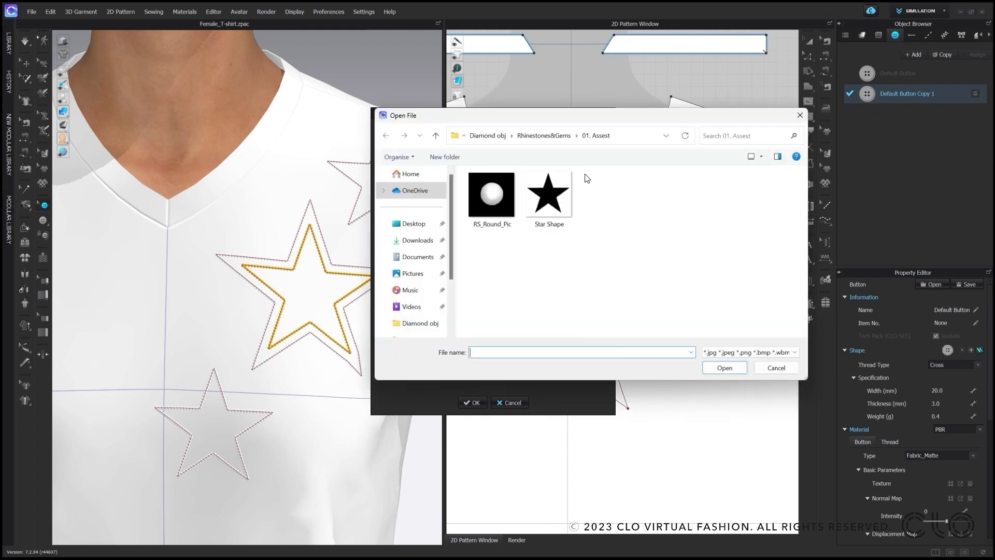
pyautogui.click(503, 199)
pyautogui.click(725, 368)
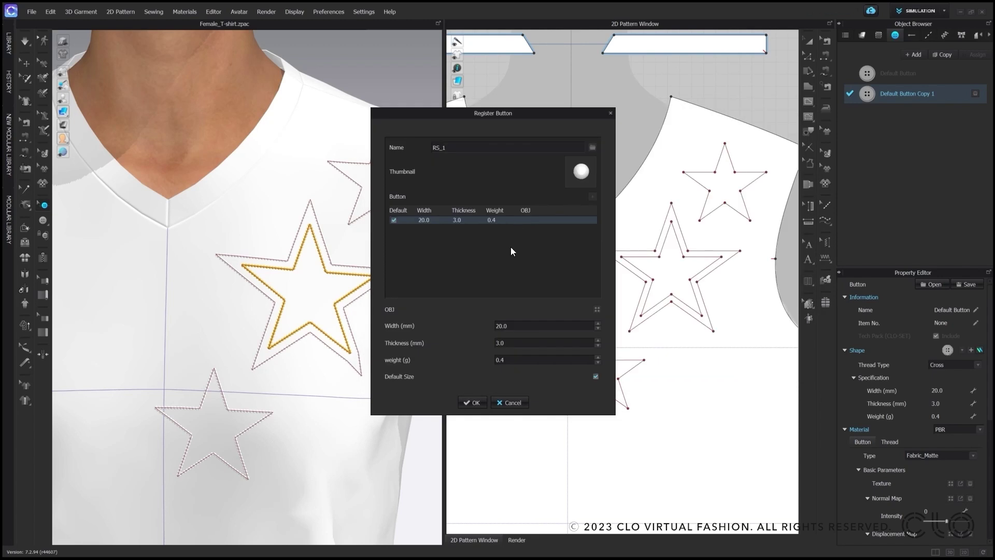
pyautogui.click(598, 309)
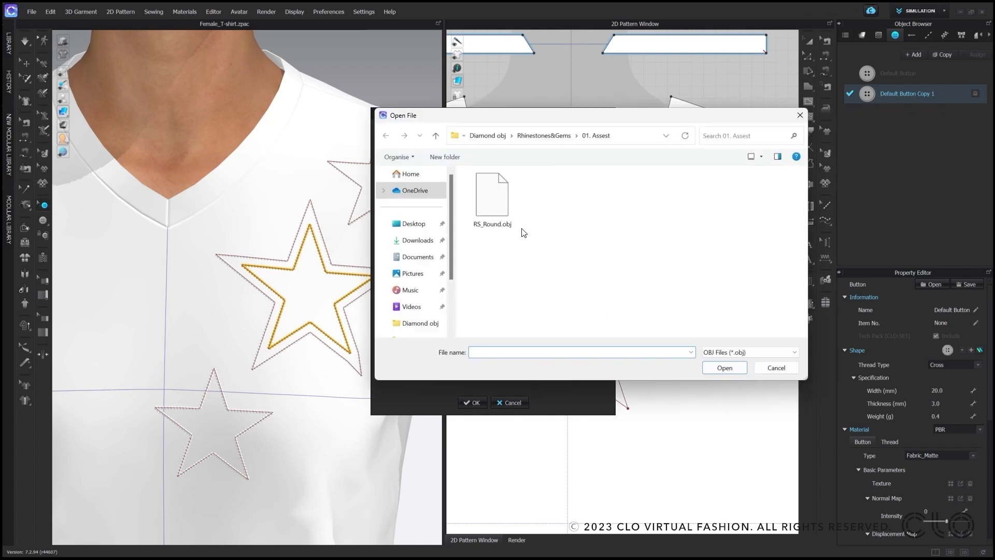
pyautogui.click(496, 203)
pyautogui.click(721, 368)
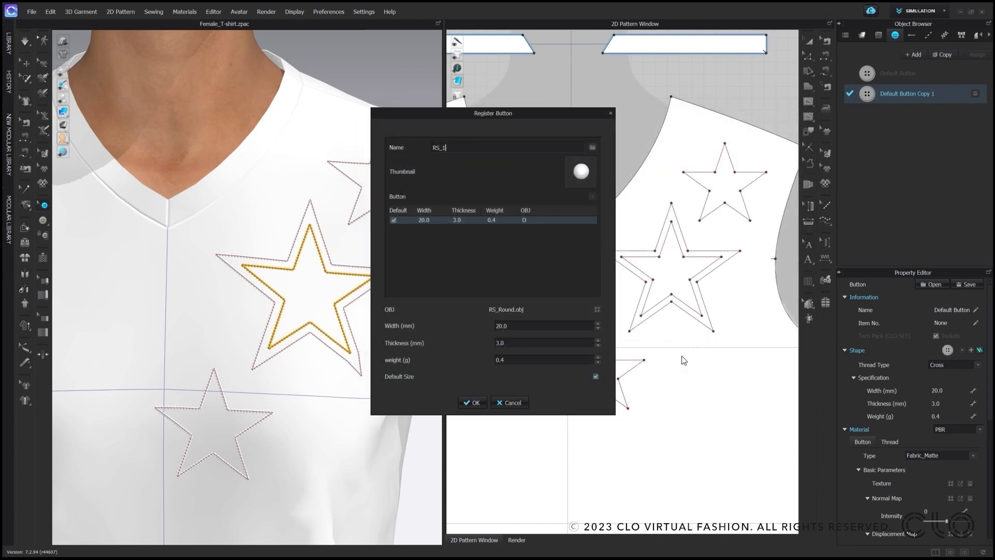
# Give RS_1 a 5.0 mm width and 1.0 mm thickness, and register the preset
pyautogui.doubleClick(531, 326)
pyautogui.write('5.0')
pyautogui.press('Return')
pyautogui.doubleClick(502, 342)
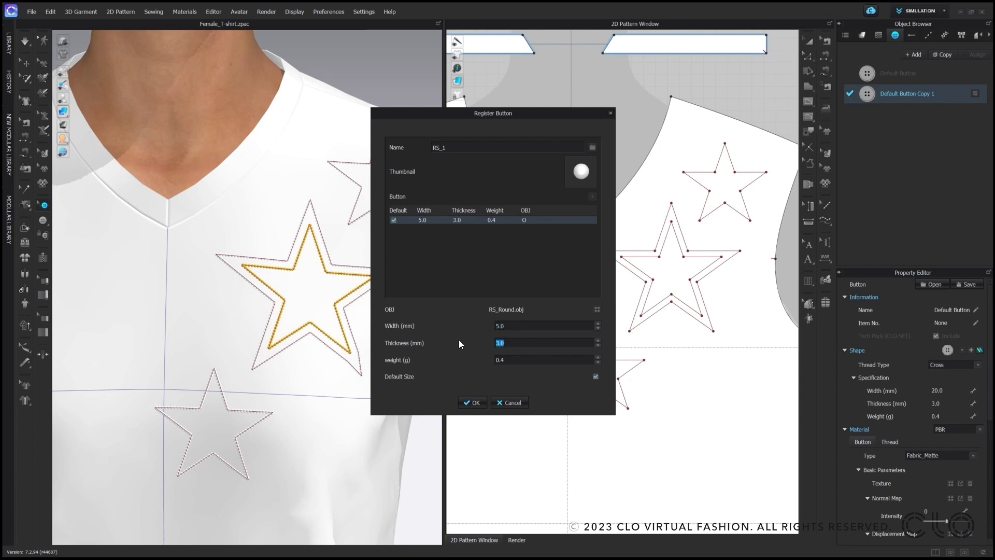
pyautogui.click(467, 402)
pyautogui.click(489, 312)
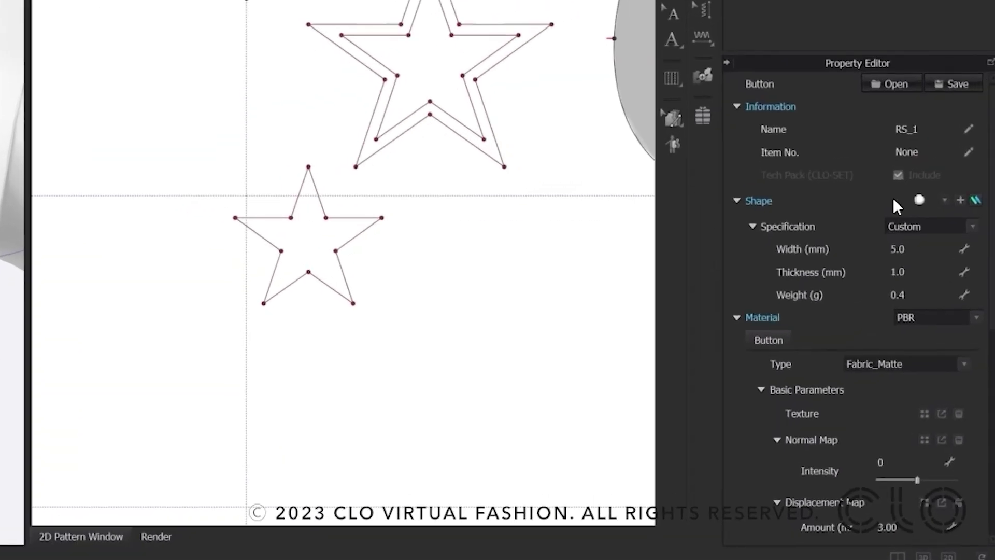
# Set the RS_1 button's material type to Gem (Render Only) and review the gem settings
pyautogui.click(939, 365)
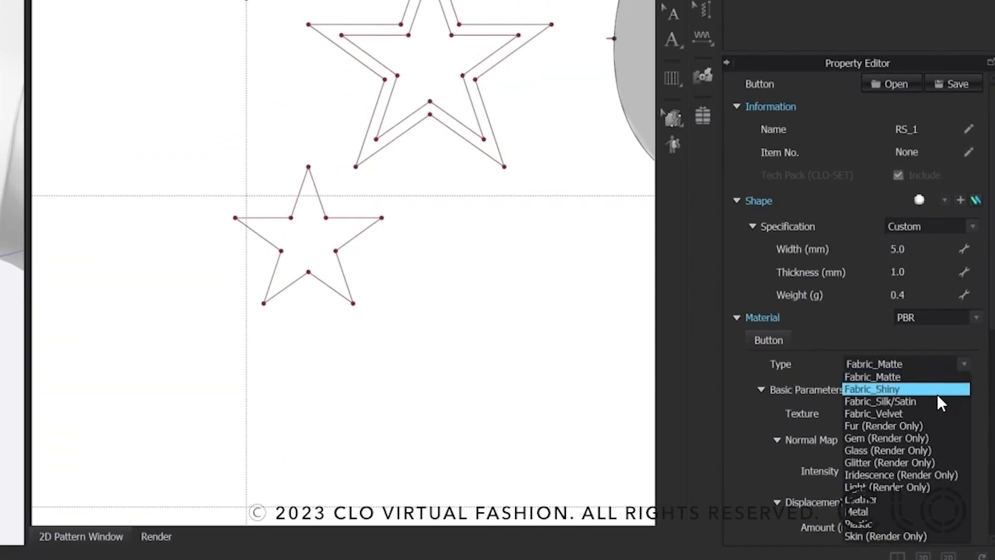
pyautogui.click(932, 437)
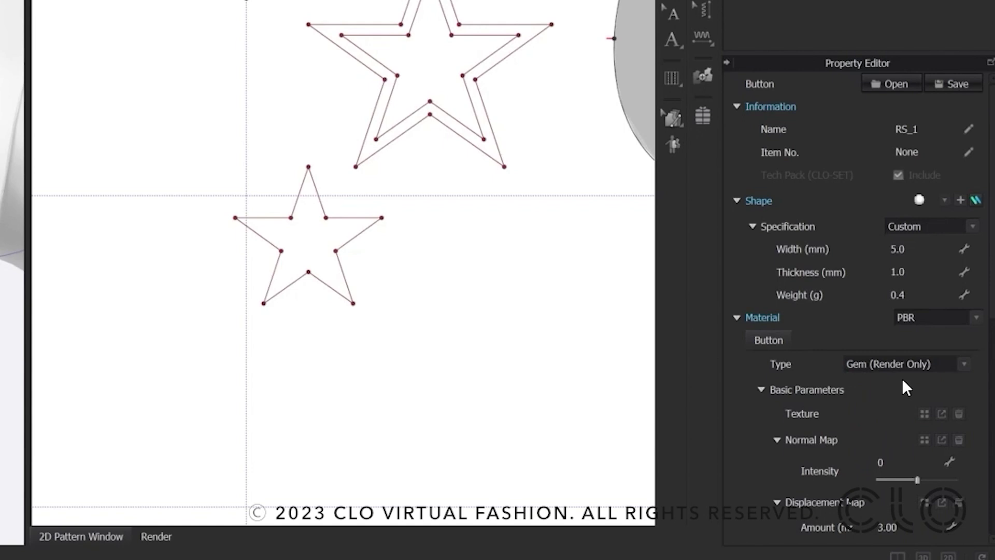
pyautogui.scroll(-5, 902, 378)
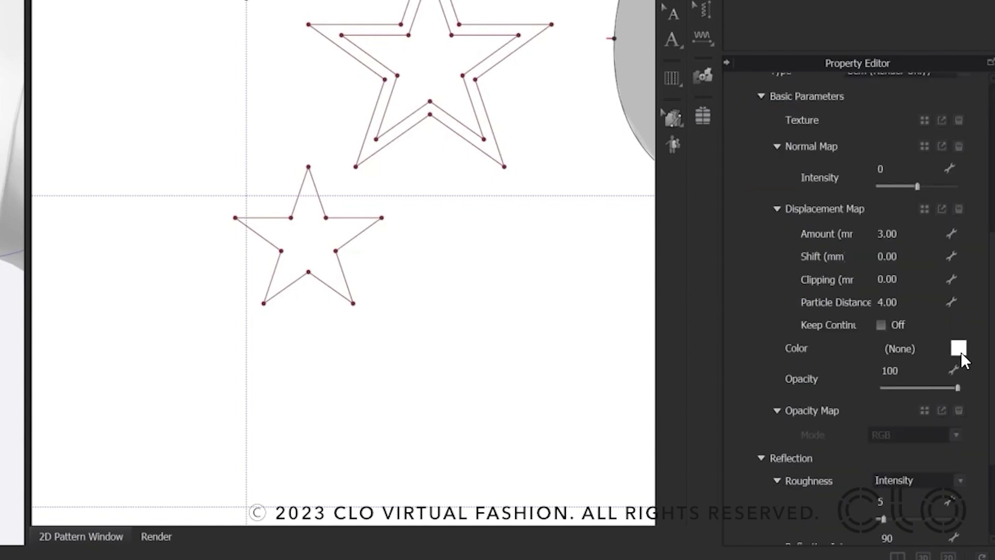
pyautogui.scroll(-2, 938, 394)
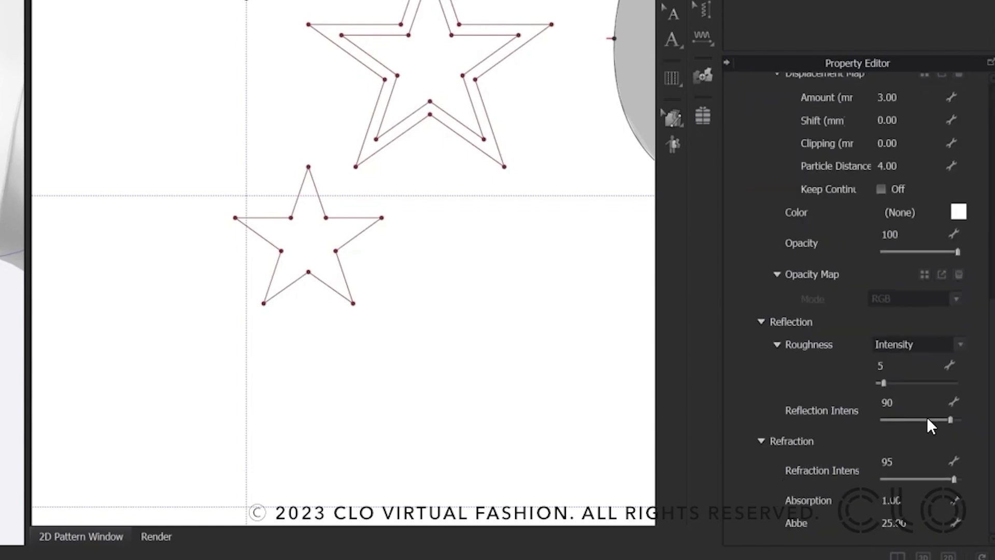
pyautogui.scroll(7, 926, 416)
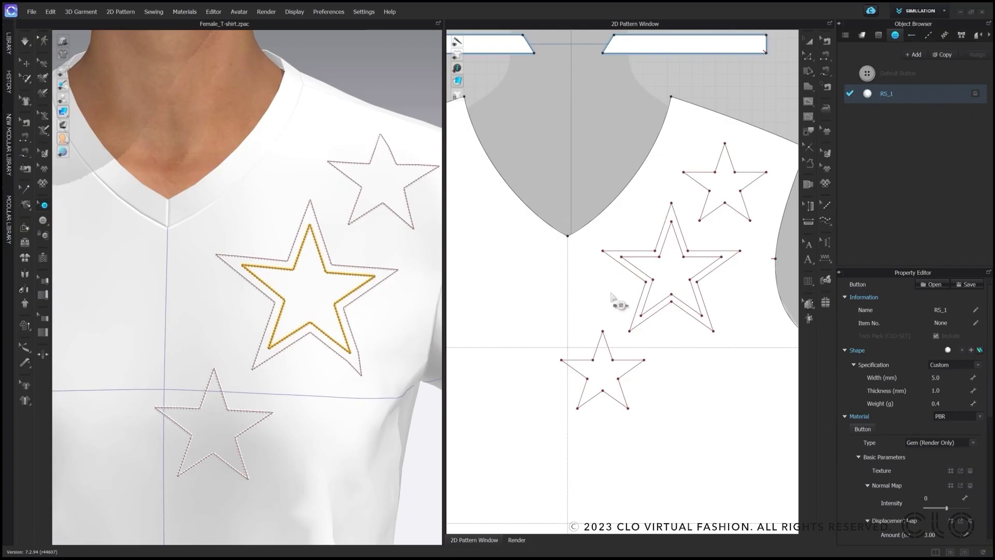
# Place RS_1 rhinestones around the large star, the upper small star and the shoulder edge
pyautogui.click(44, 219)
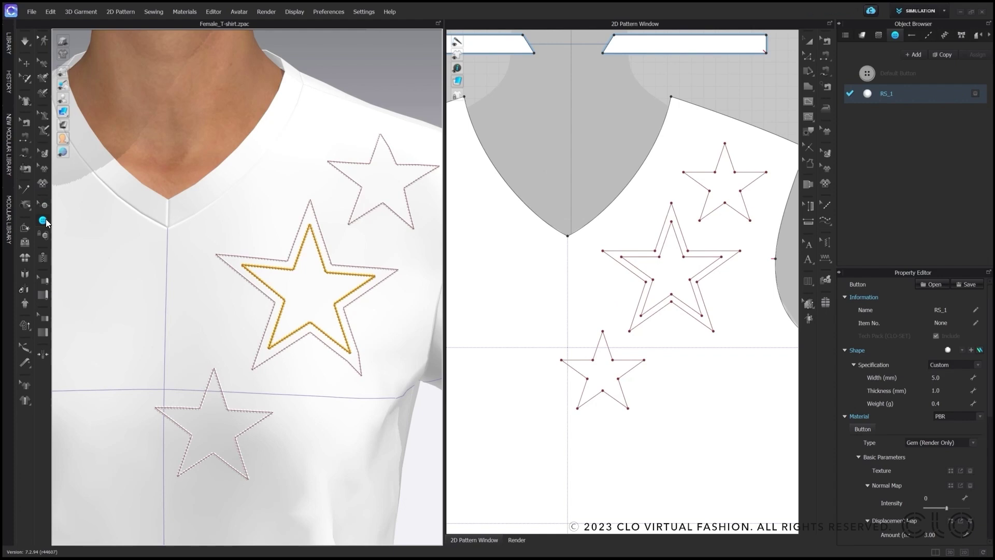
pyautogui.click(598, 285)
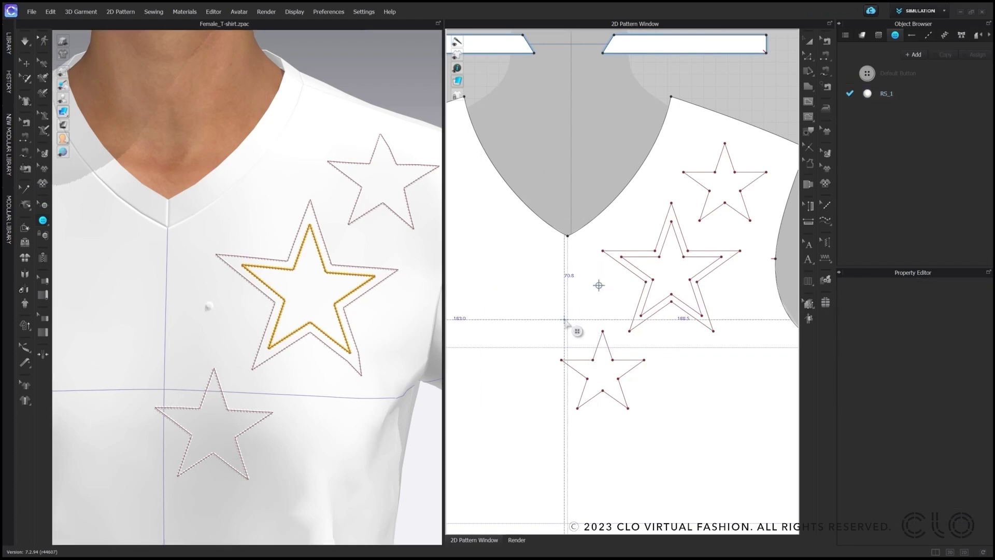
pyautogui.click(565, 320)
pyautogui.click(690, 363)
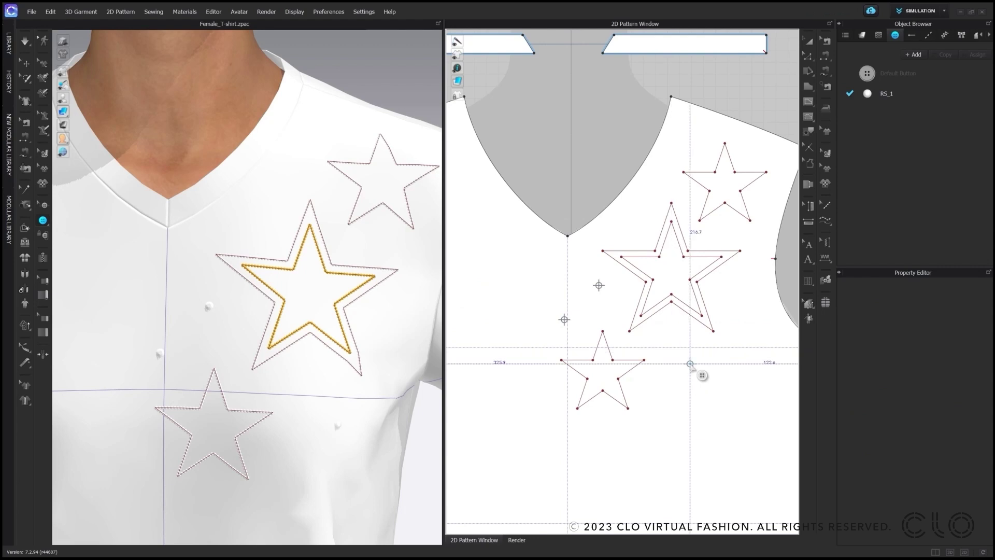
pyautogui.click(747, 234)
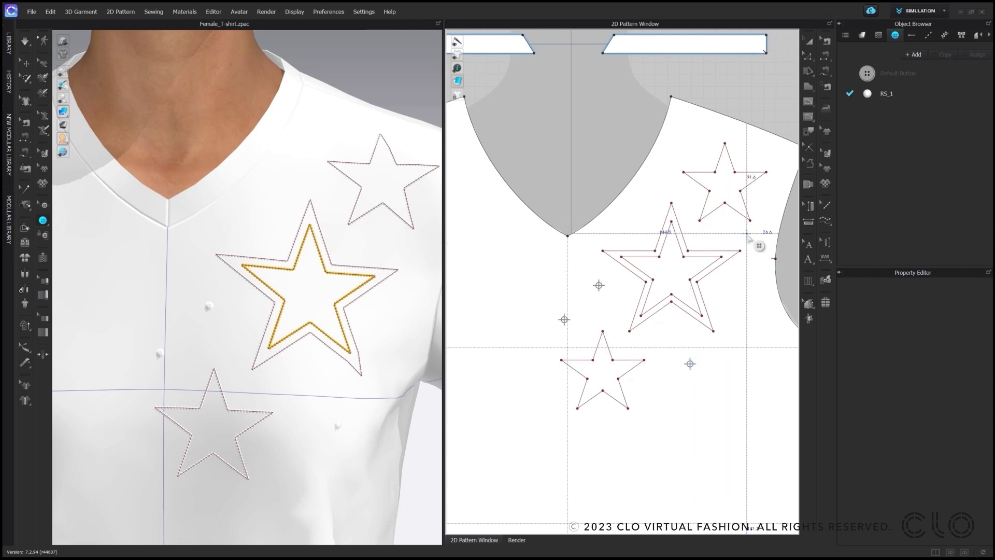
pyautogui.click(670, 188)
pyautogui.click(698, 147)
pyautogui.click(769, 150)
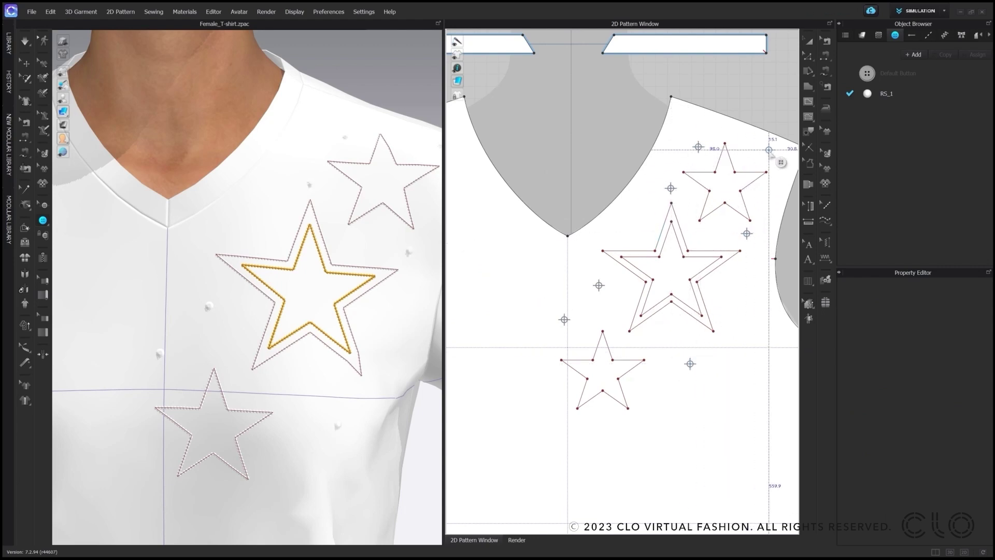
# Add more rhinestones around the lower star and right side of the front, then select RS_1
pyautogui.click(627, 304)
pyautogui.click(537, 377)
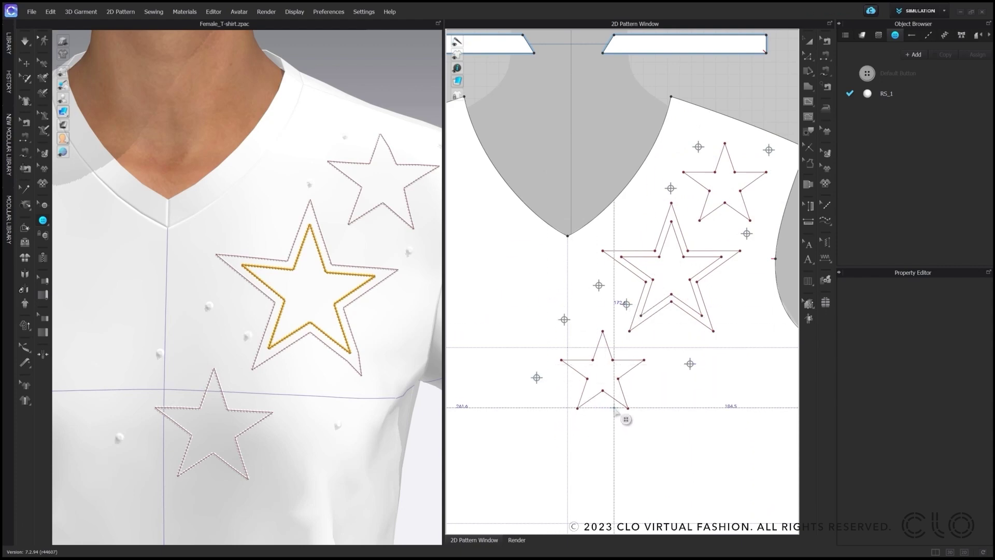
pyautogui.click(614, 407)
pyautogui.click(648, 383)
pyautogui.click(659, 337)
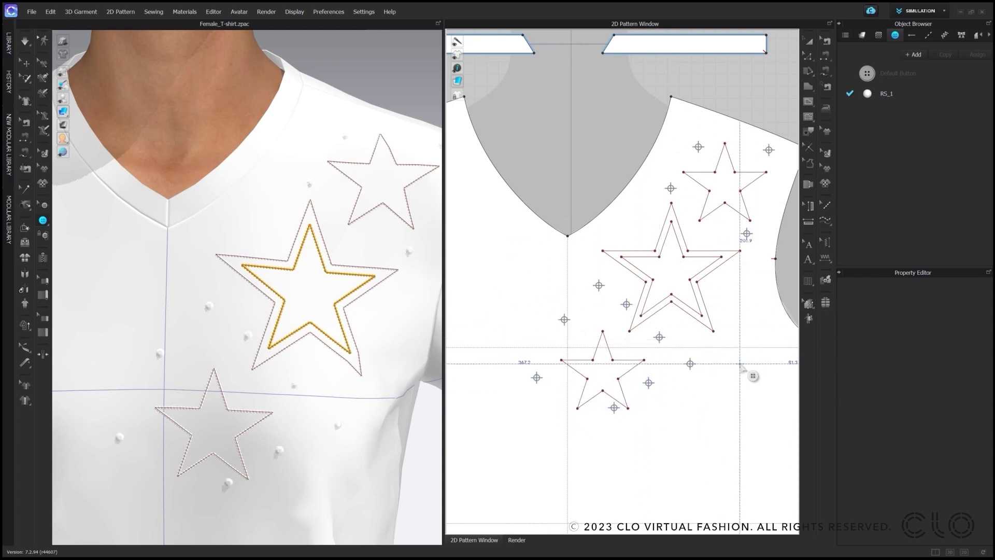
pyautogui.click(740, 363)
pyautogui.click(741, 288)
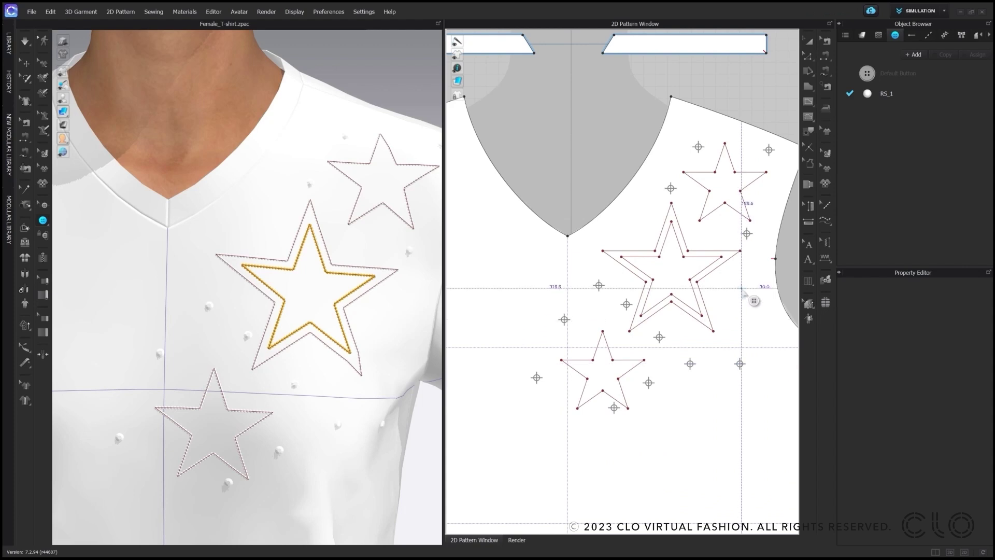
pyautogui.click(712, 279)
pyautogui.click(946, 93)
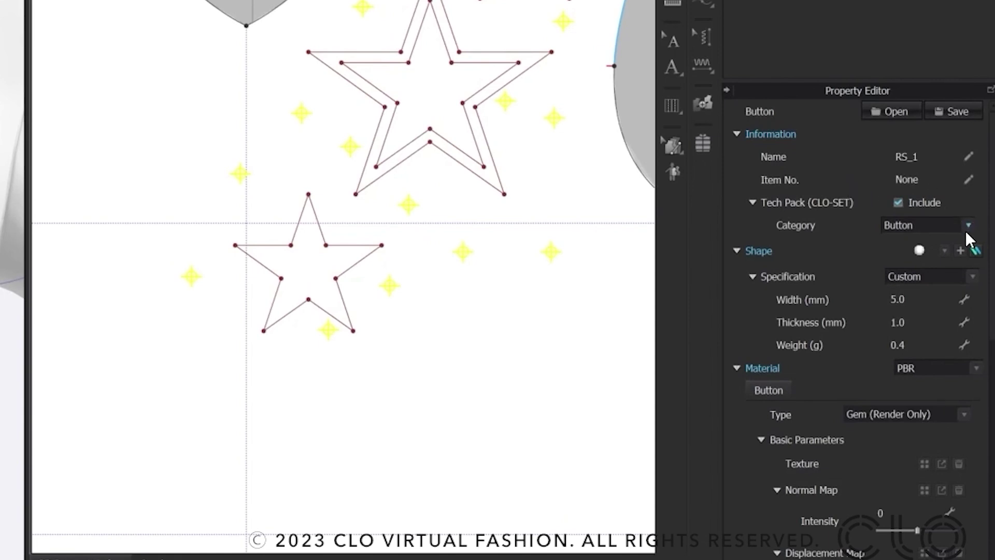
# Set RS_1's Tech Pack Category to Trim and its Classification to Rhinestone
pyautogui.click(967, 225)
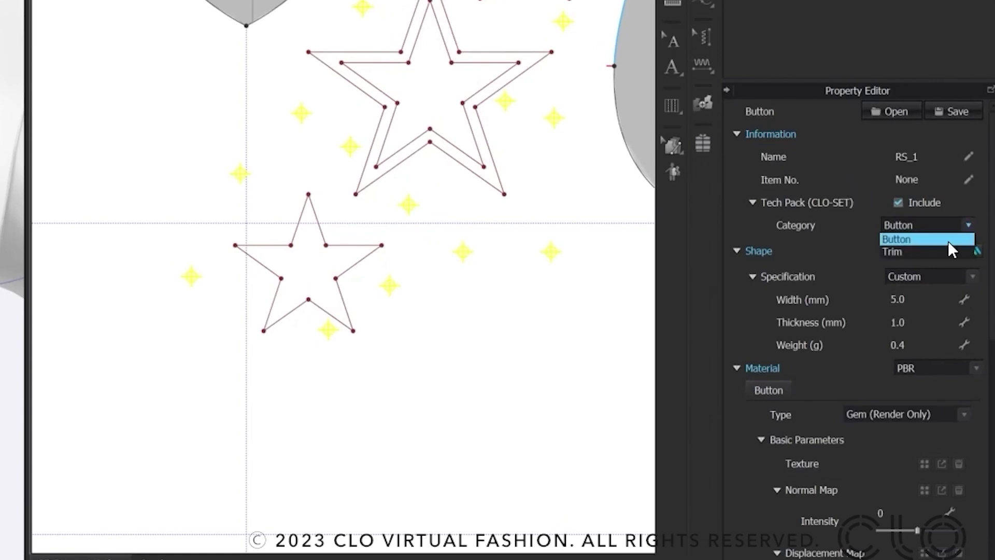
pyautogui.click(944, 250)
pyautogui.click(968, 248)
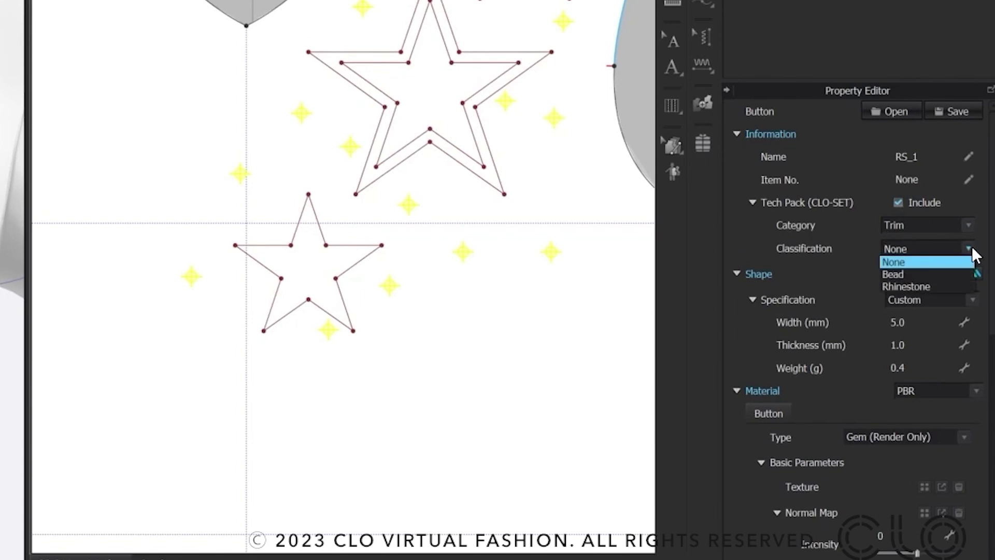
pyautogui.click(929, 287)
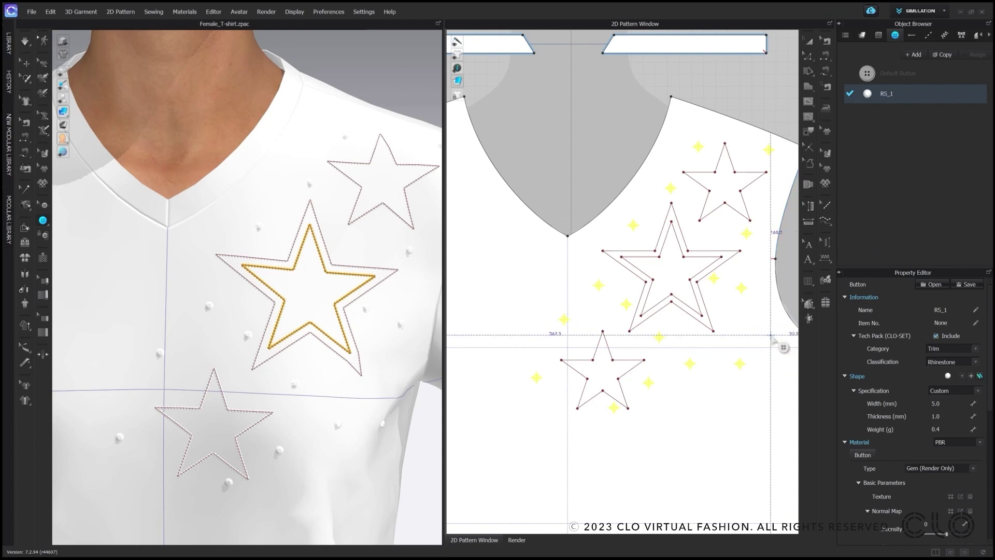
# Render the shirt chest showing the three stitched stars and scattered rhinestones
pyautogui.click(517, 540)
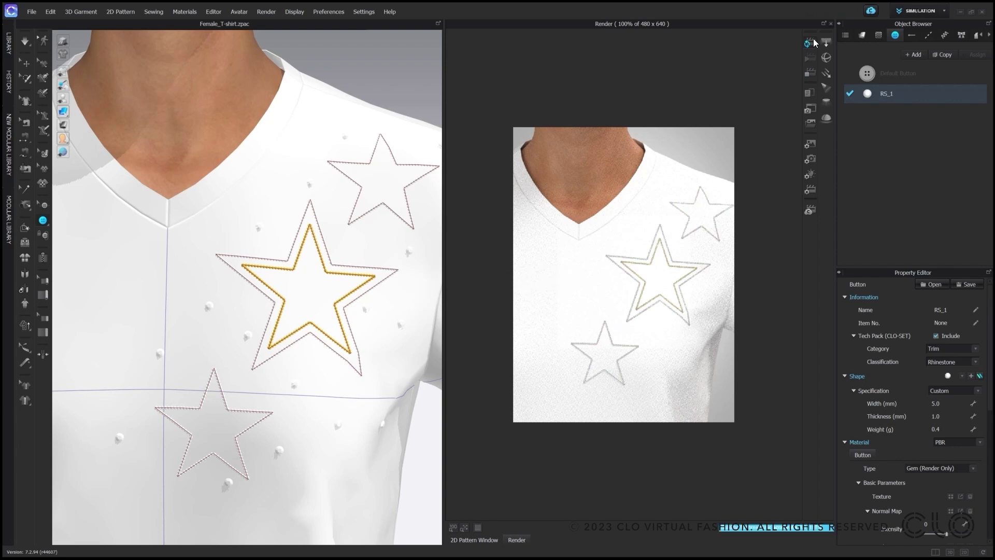
pyautogui.click(813, 39)
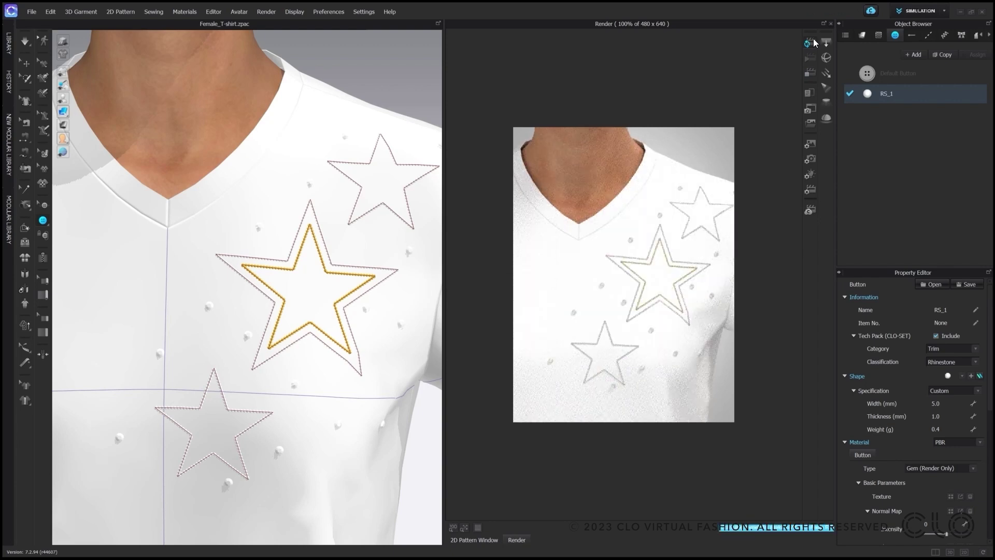